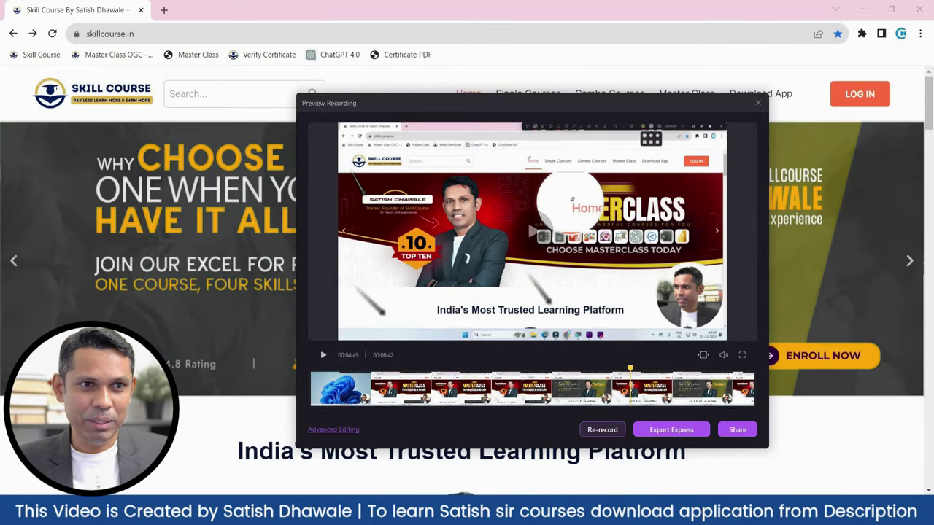
pyautogui.click(865, 8)
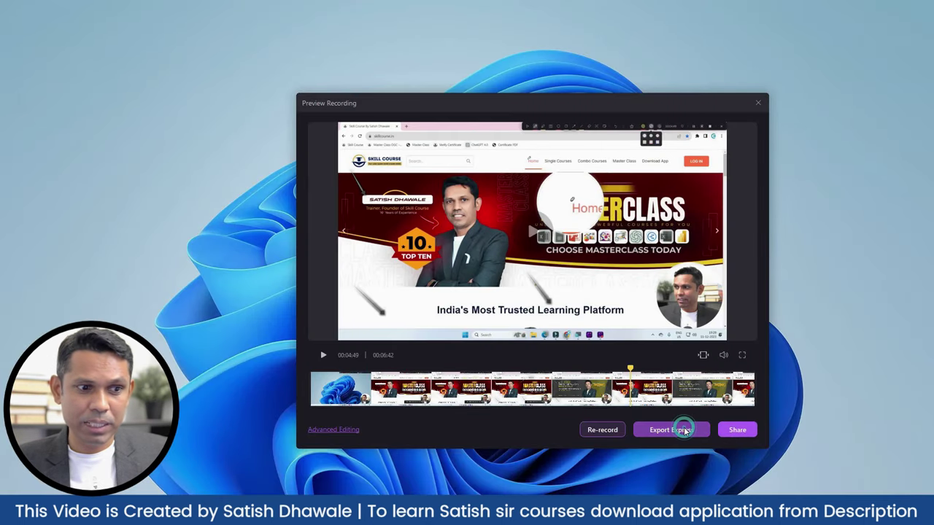
pyautogui.click(685, 431)
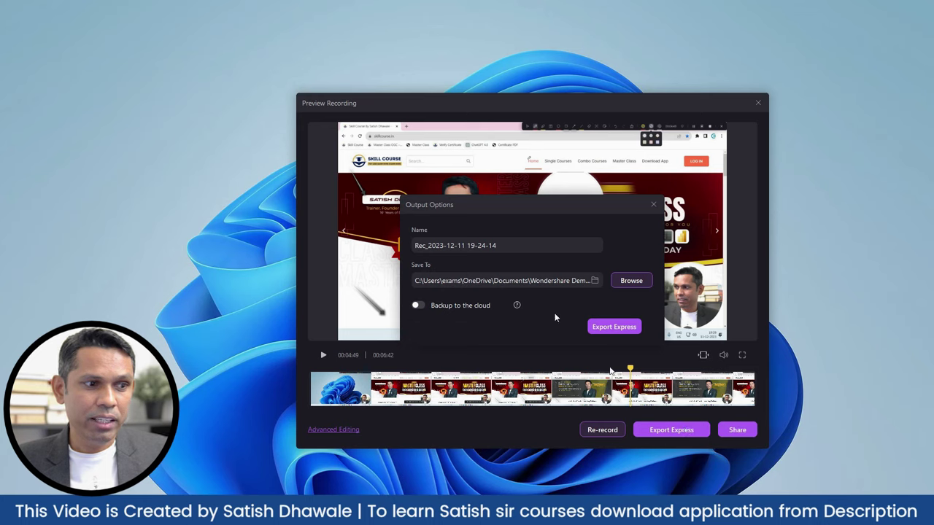
pyautogui.tripleClick(416, 245)
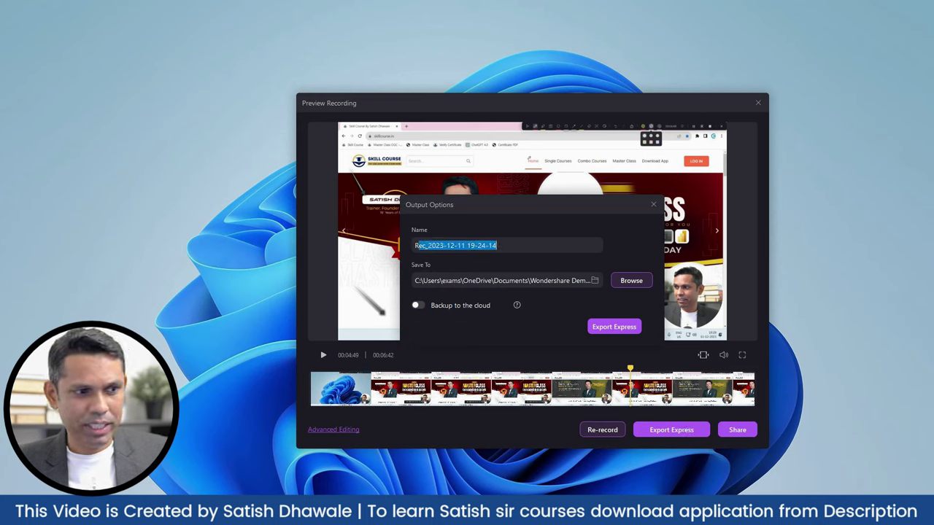
pyautogui.click(522, 245)
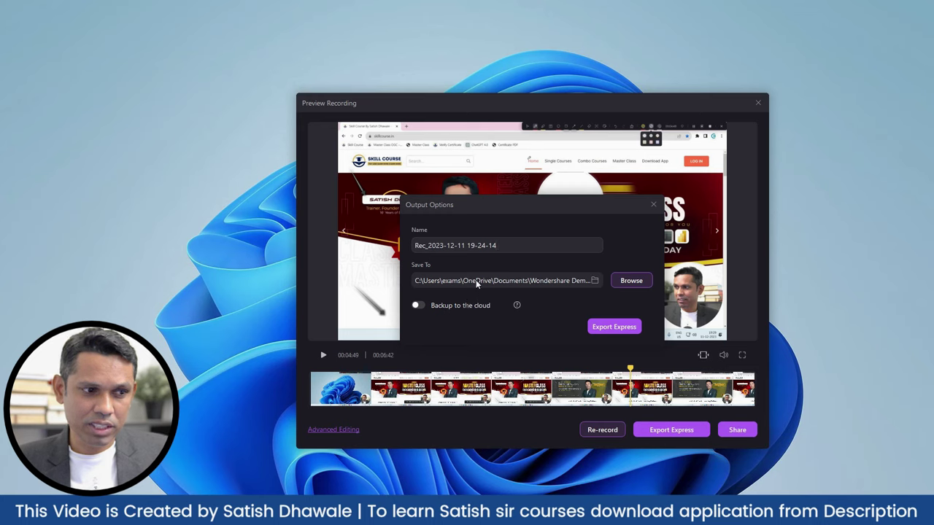
pyautogui.click(615, 326)
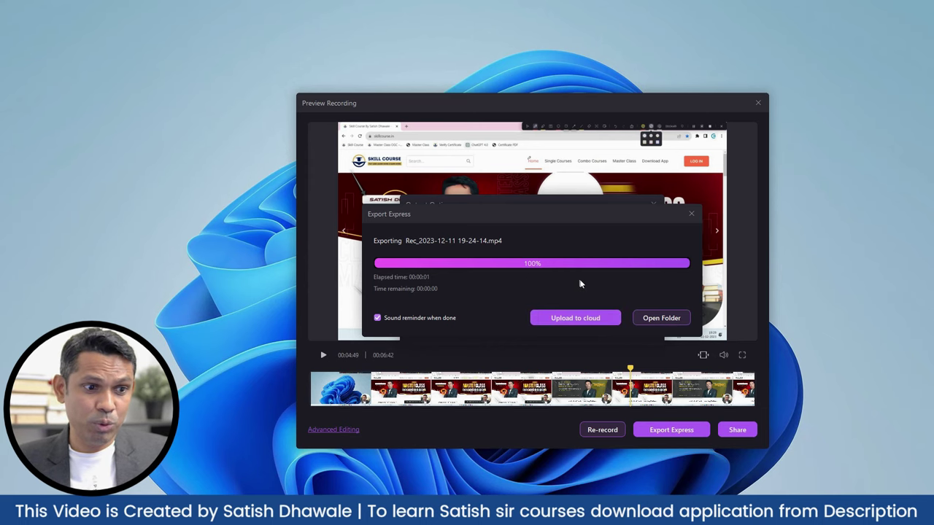
# View the exported video in its folder, and close the folder, the recording preview and the recorder.
pyautogui.click(653, 319)
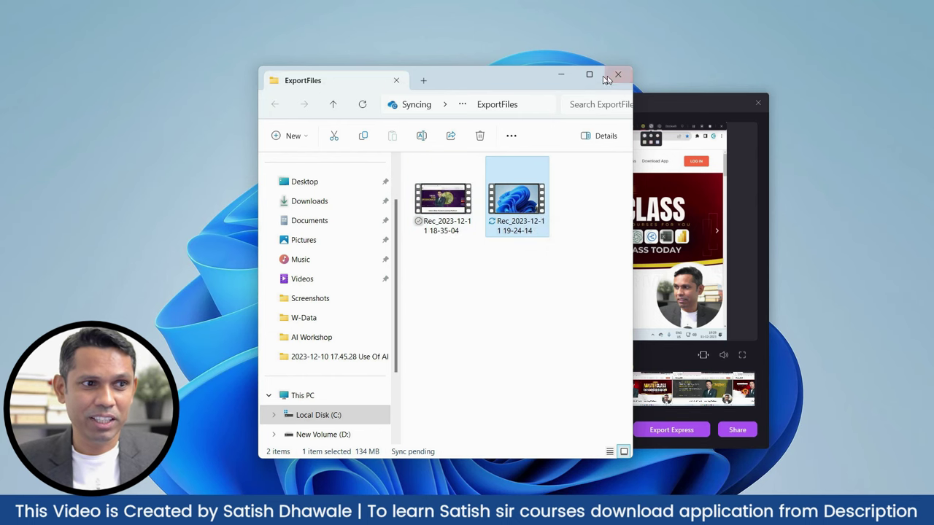
pyautogui.click(609, 76)
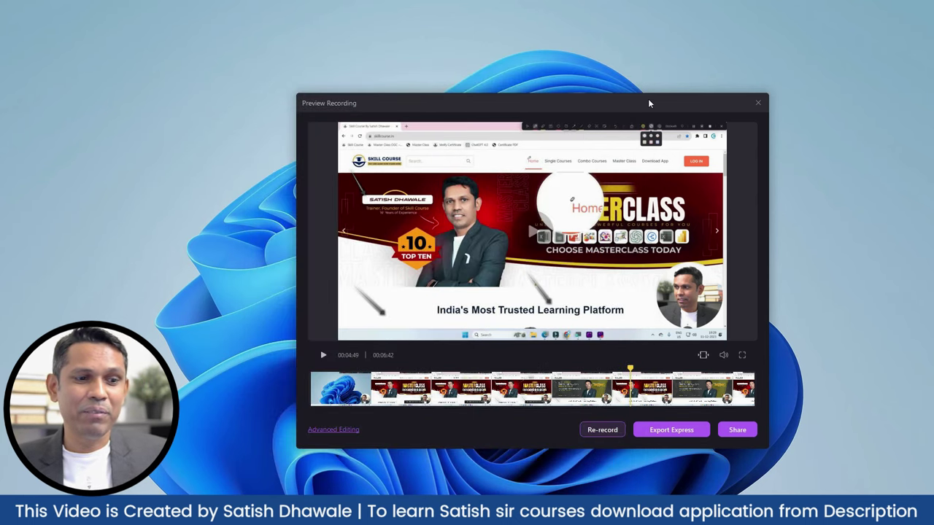
pyautogui.click(758, 105)
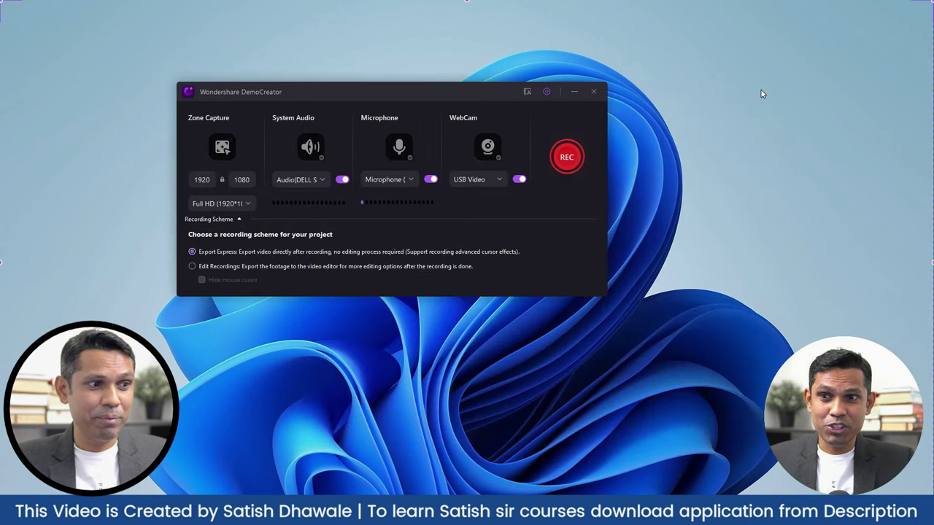
pyautogui.click(593, 92)
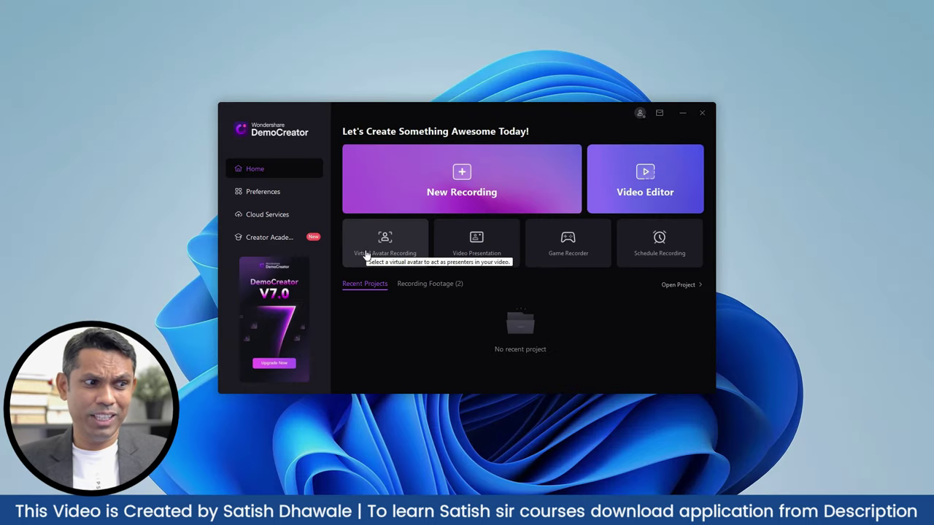
# Open Virtual Avatar Recording and look through the available virtual avatars, keeping the blue-shirted male avatar.
pyautogui.click(366, 253)
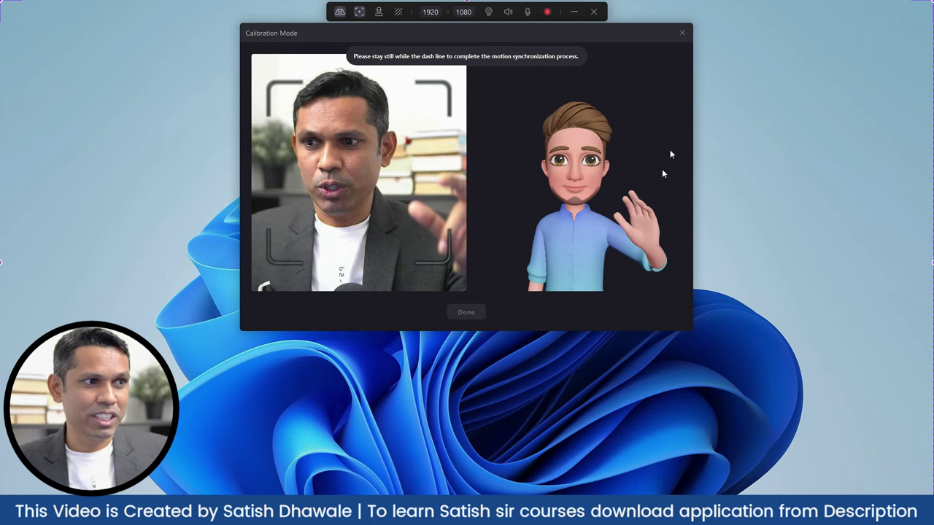
pyautogui.click(378, 13)
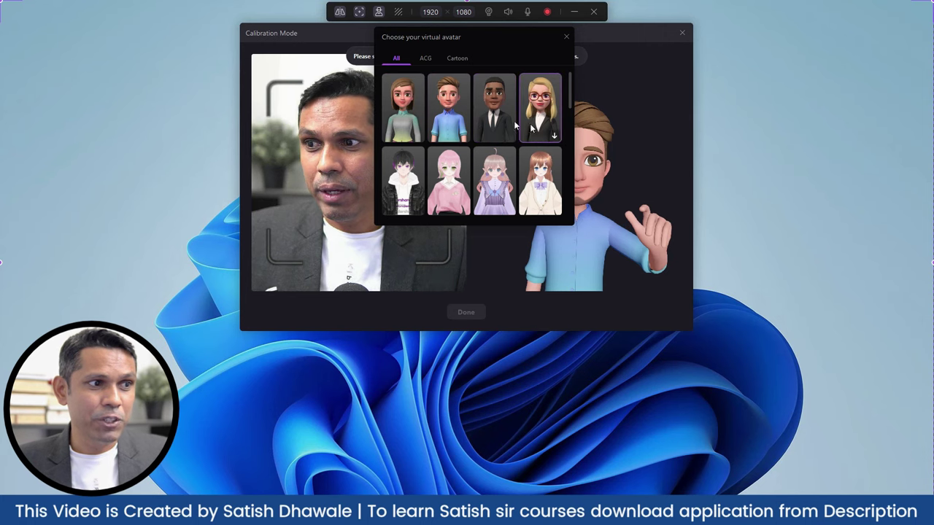
pyautogui.click(566, 37)
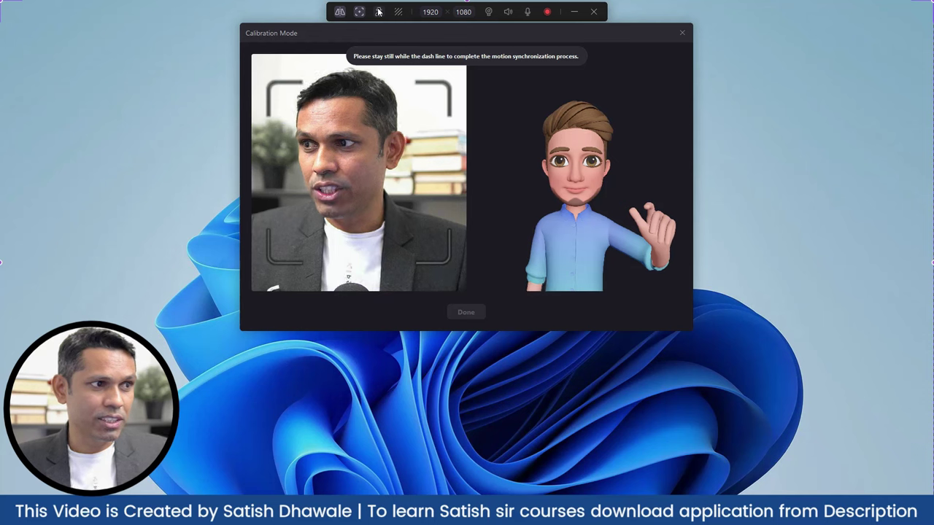
pyautogui.click(379, 12)
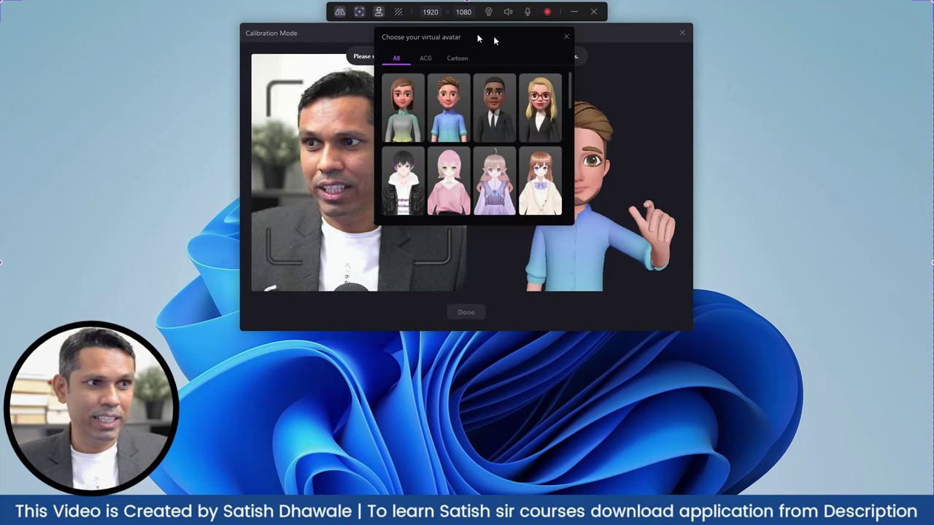
pyautogui.click(566, 37)
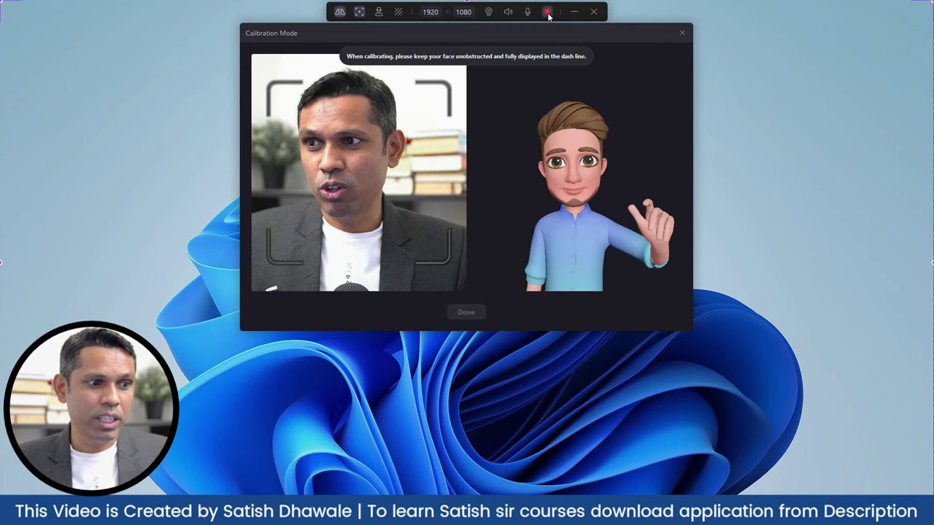
# Record an 11-second full-screen clip with the virtual avatar, and check its preview before closing the avatar recorder.
pyautogui.click(548, 13)
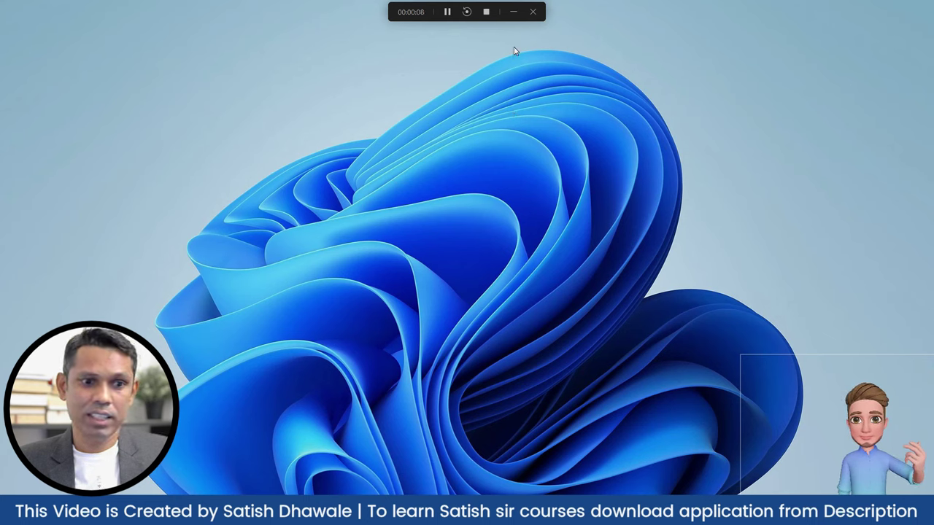
pyautogui.click(483, 12)
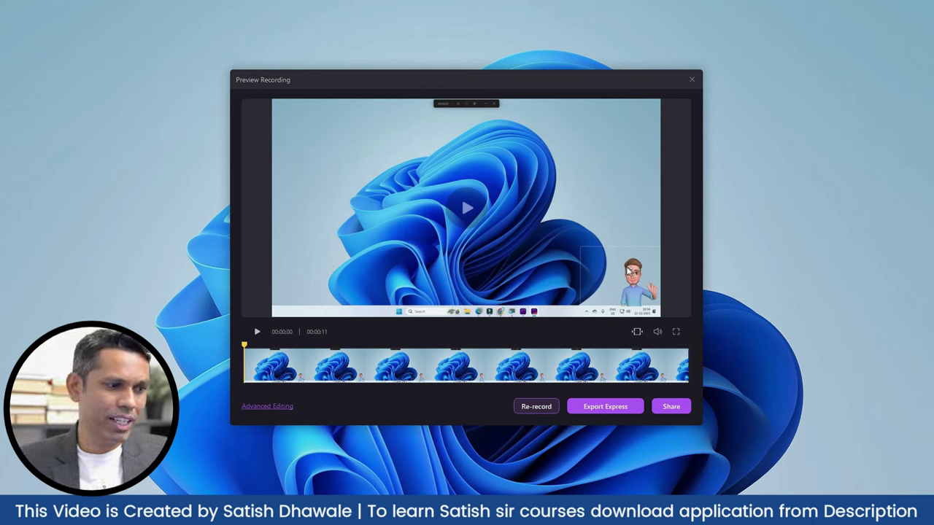
pyautogui.moveTo(317, 348); pyautogui.dragTo(439, 344)
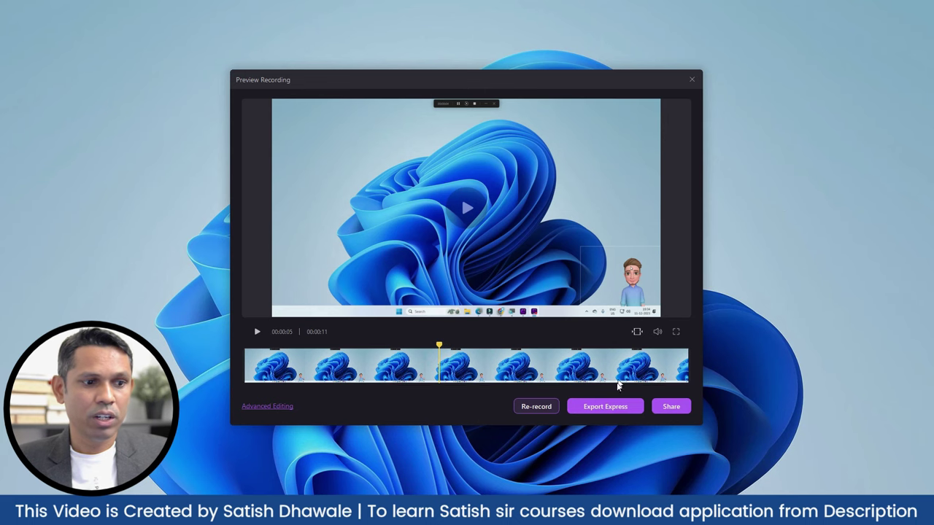
pyautogui.click(692, 80)
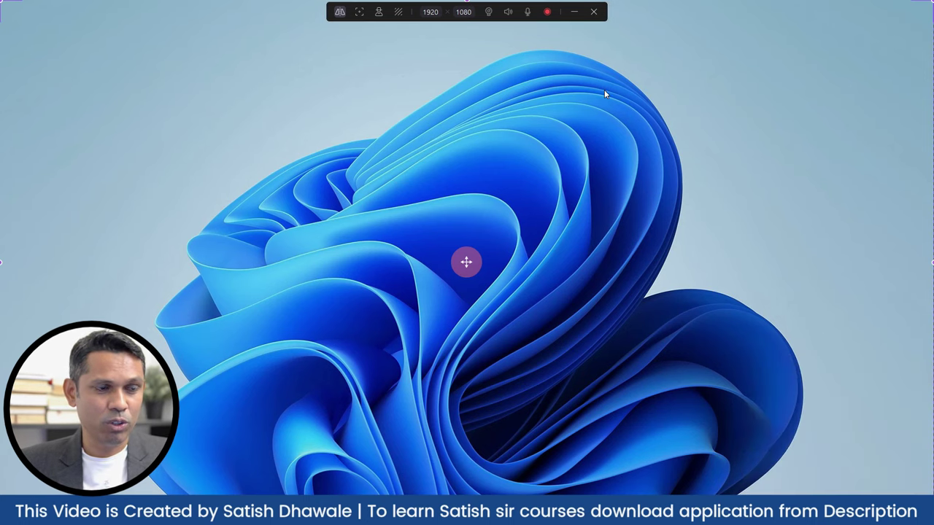
pyautogui.click(593, 11)
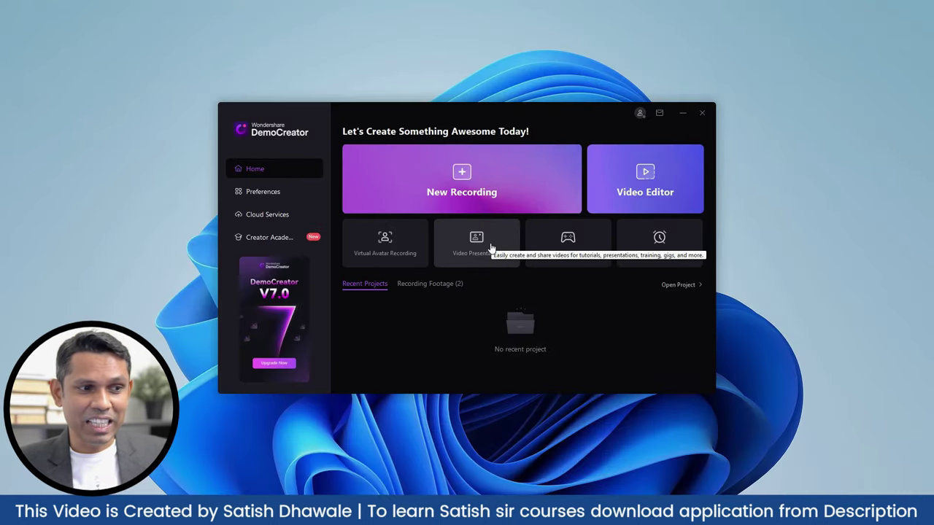
# Open a Video Presentation project and read the live streaming instructions for YouTube.
pyautogui.click(491, 248)
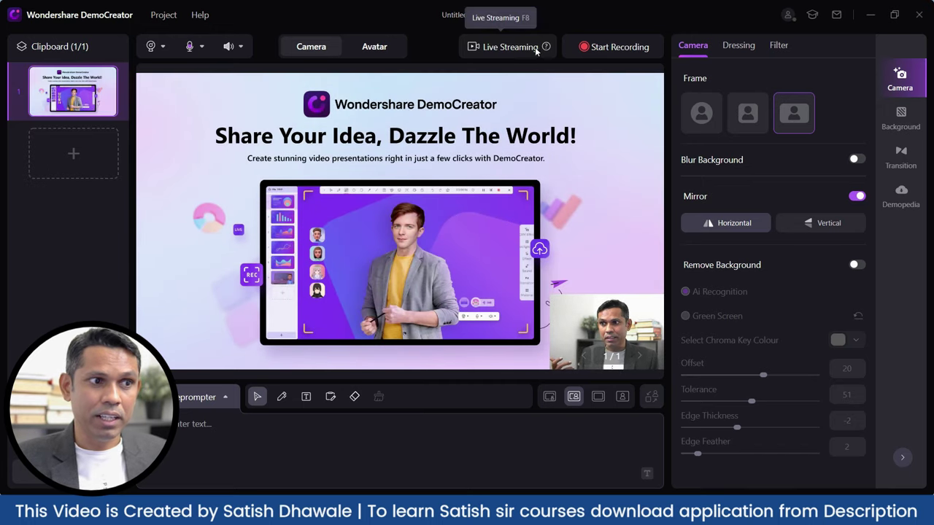
pyautogui.click(540, 49)
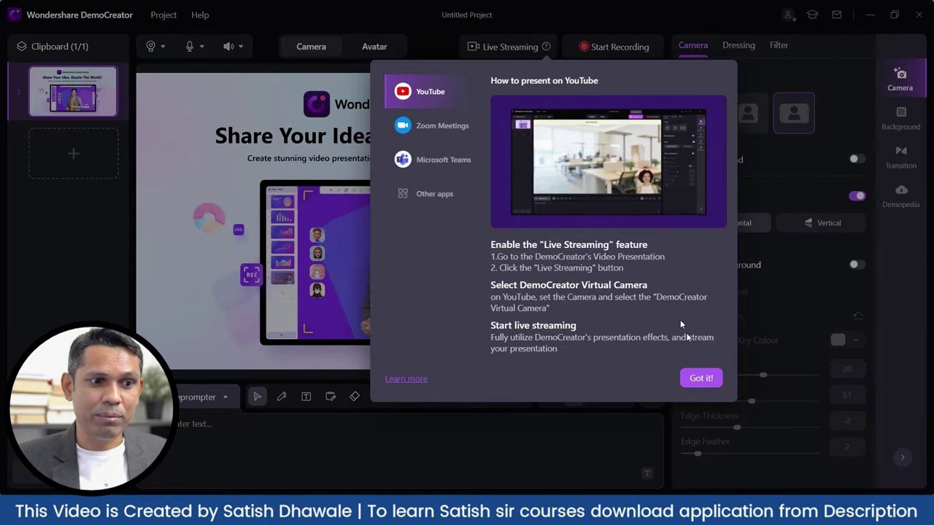
pyautogui.click(702, 379)
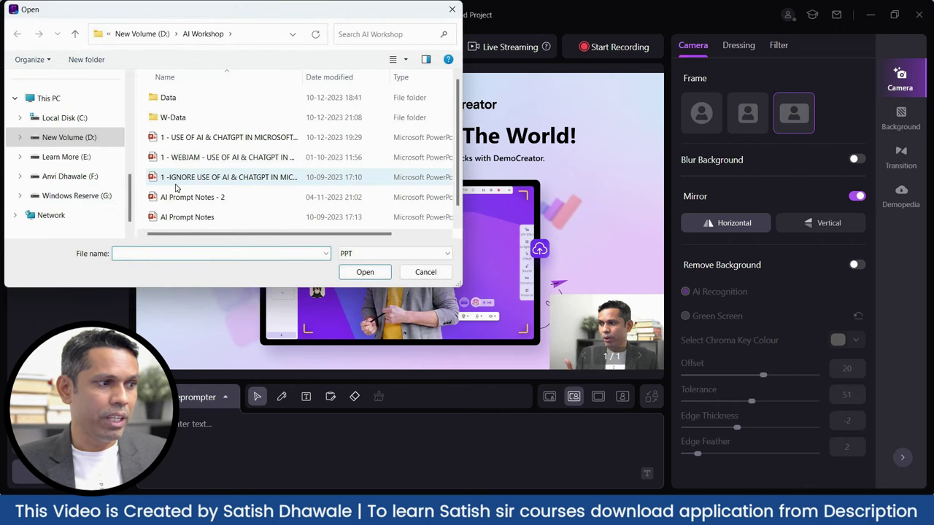
# Import all slides of the PowerPoint file "1 - USE OF AI & CHATGPT IN MICROSOFT OFFICE Workshop" into the presentation.
pyautogui.click(188, 137)
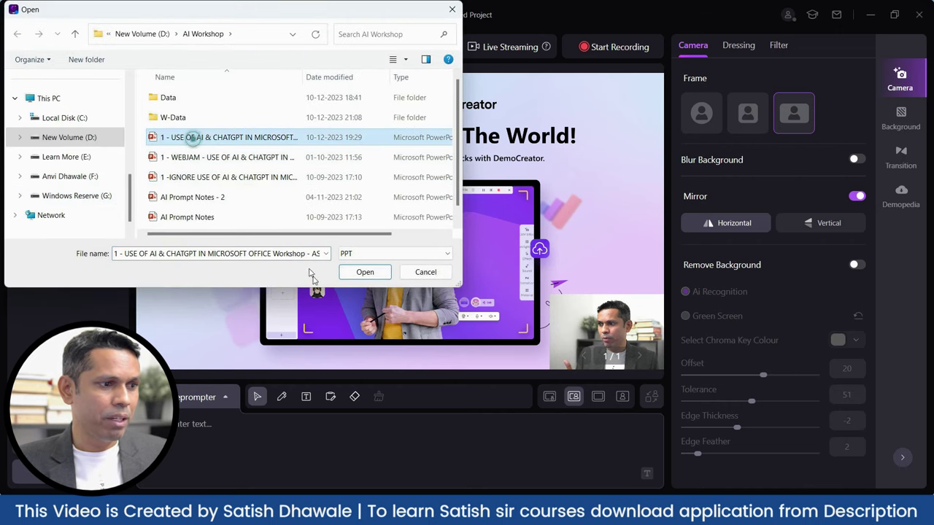
pyautogui.click(363, 272)
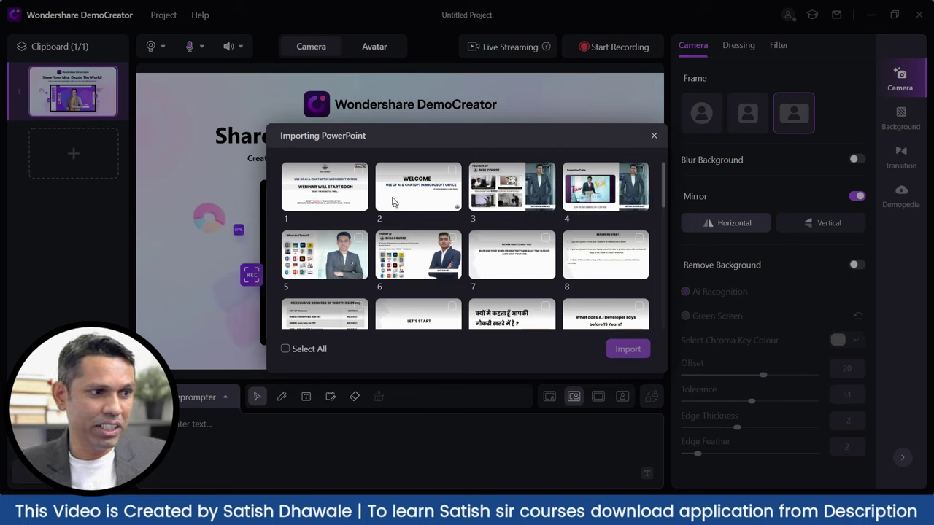
pyautogui.scroll(-3, 393, 219)
pyautogui.click(285, 349)
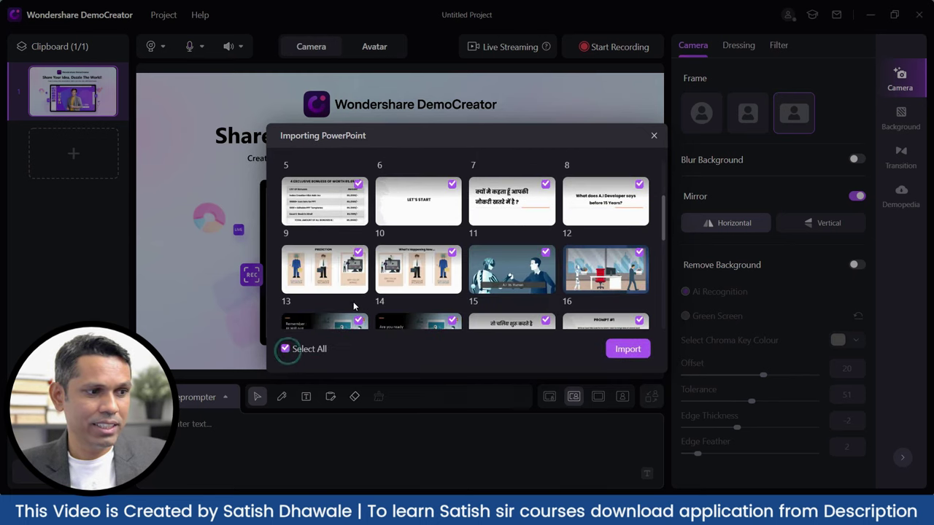
pyautogui.click(627, 348)
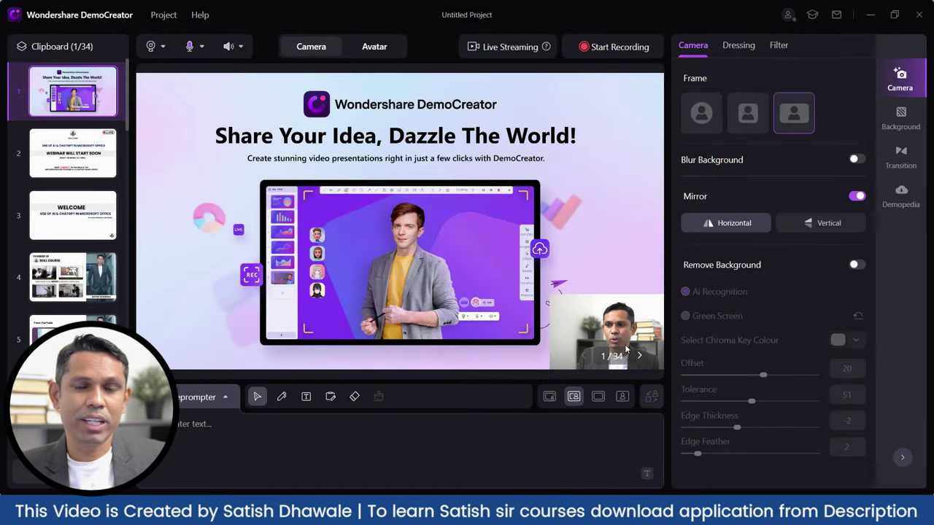
# Give slide 2's camera overlay the second frame shape with its background removed, and place it in the slide's lower-left corner.
pyautogui.click(84, 161)
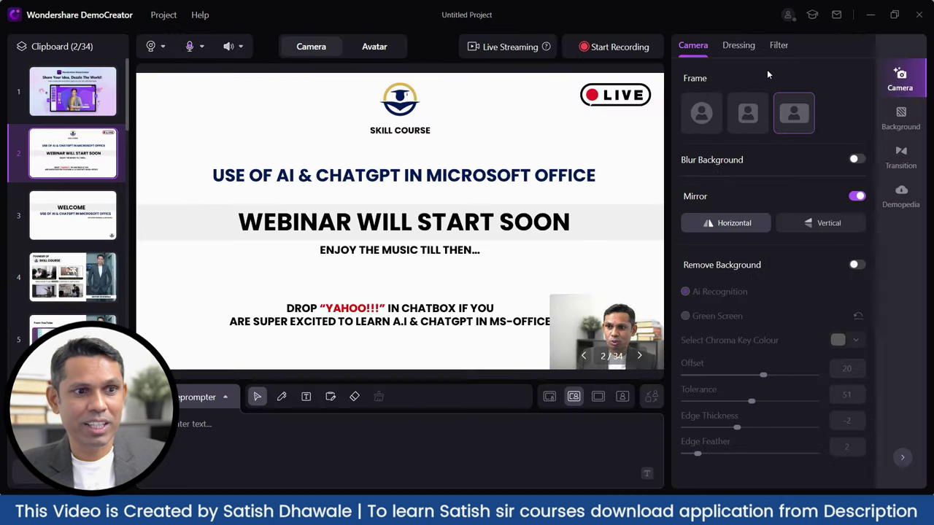
pyautogui.click(707, 113)
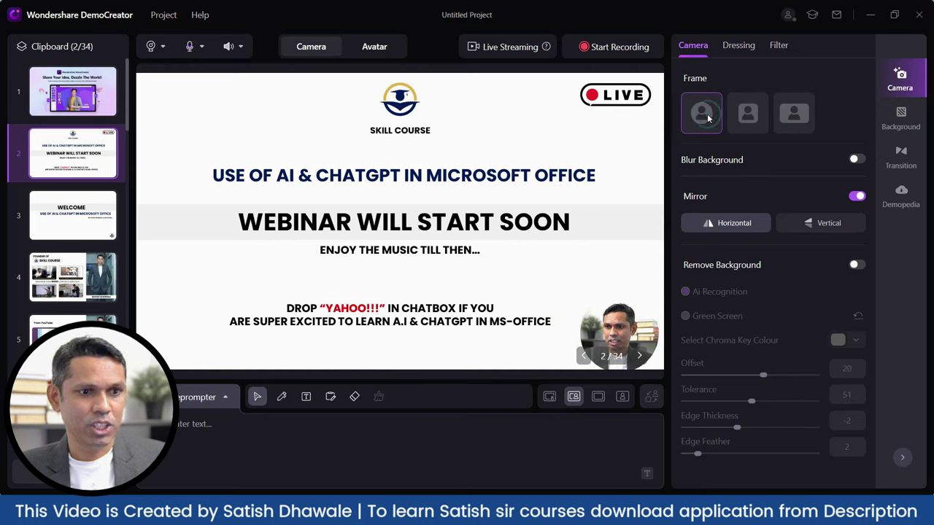
pyautogui.click(854, 266)
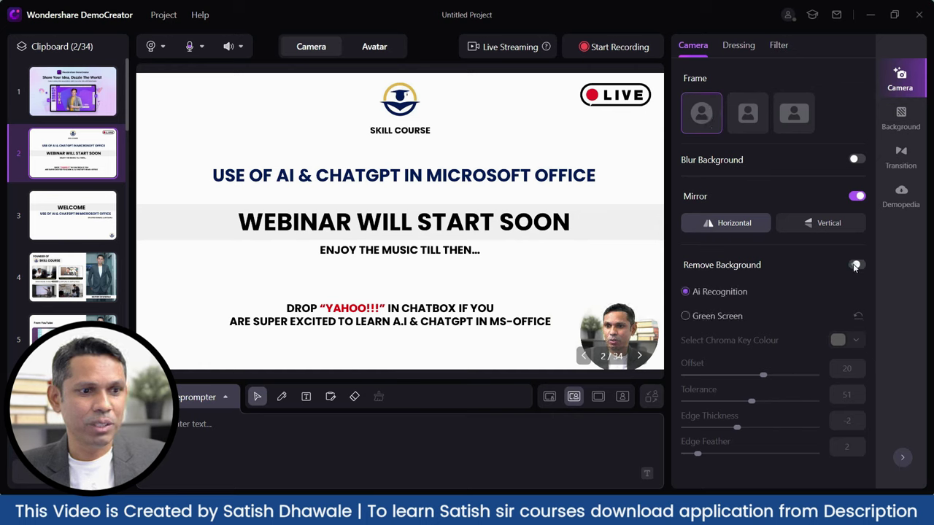
pyautogui.click(753, 113)
pyautogui.moveTo(617, 328); pyautogui.dragTo(197, 329)
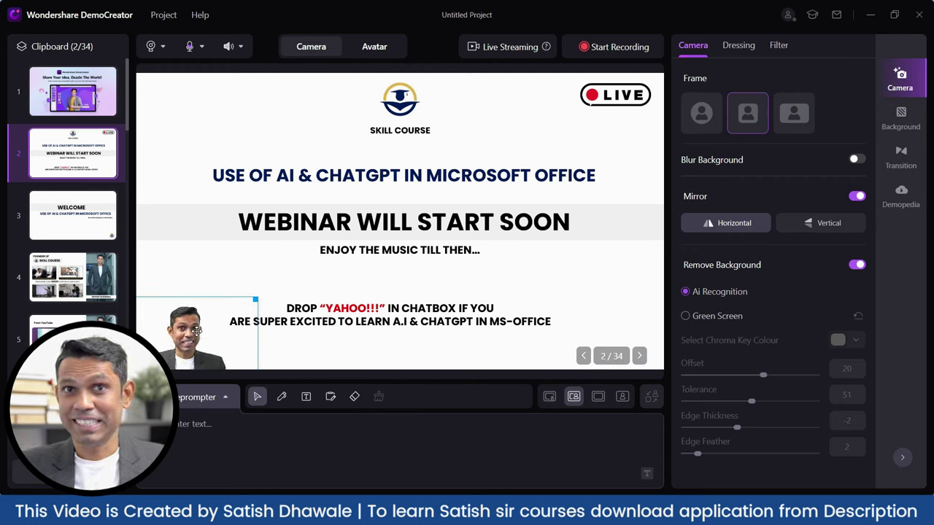
# Turn the camera's mirroring off and back on to compare the image orientation.
pyautogui.click(856, 196)
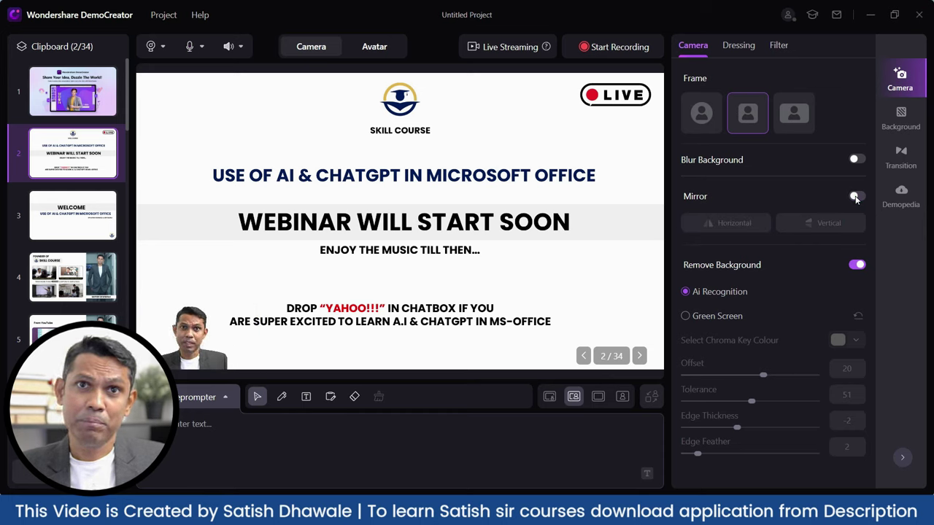
pyautogui.click(856, 197)
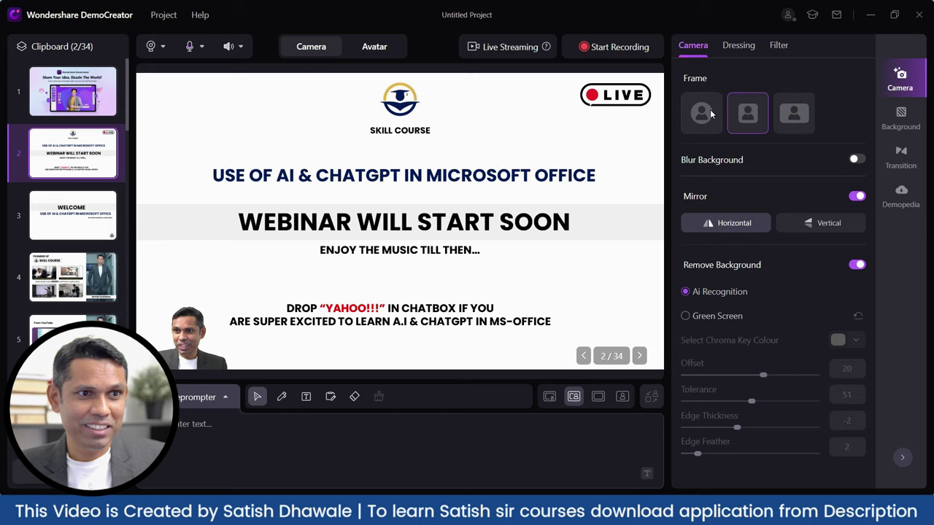
# View the camera's Dressing Room settings and the available camera filters.
pyautogui.click(737, 48)
pyautogui.click(777, 46)
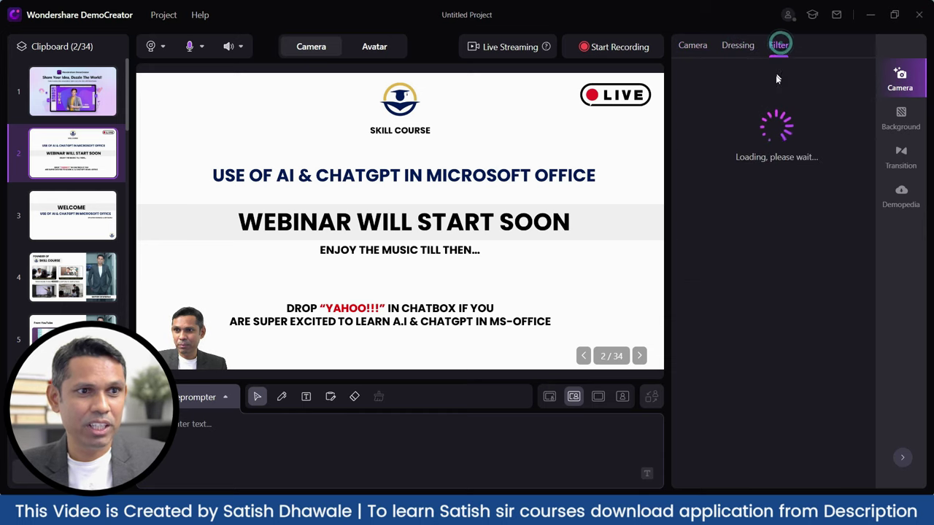
pyautogui.click(736, 47)
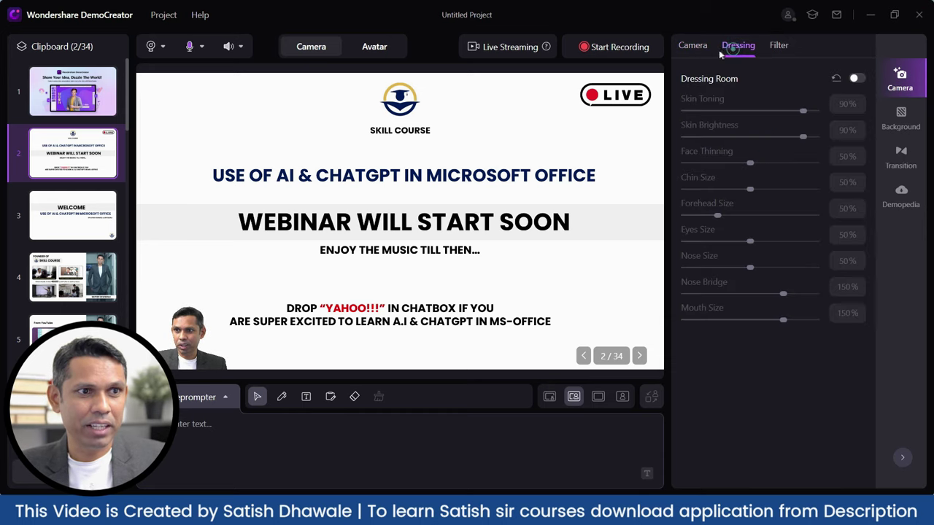
pyautogui.click(778, 46)
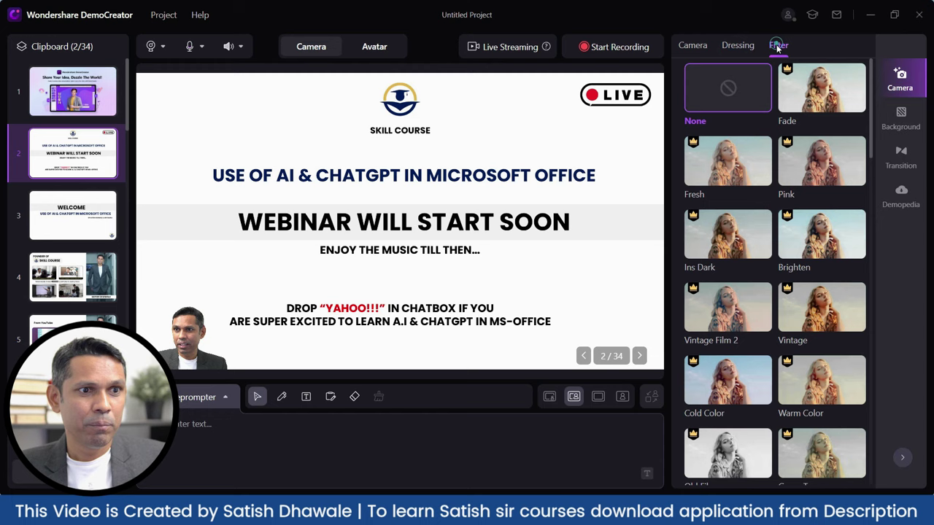
# Compare the News Room, Merge Display, Content Full-Screen and Camera Full-Screen layouts on slide 2, ending on Merge Display.
pyautogui.click(694, 46)
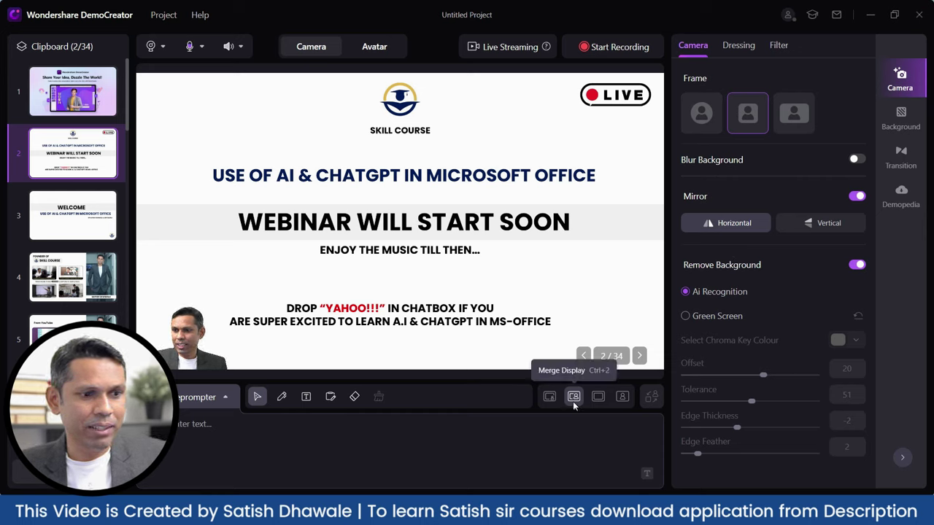
pyautogui.click(551, 398)
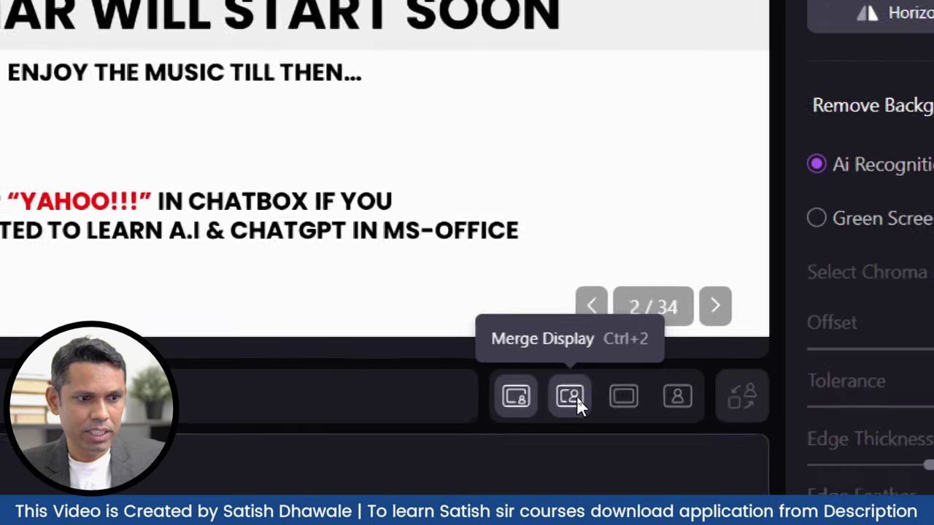
pyautogui.click(571, 399)
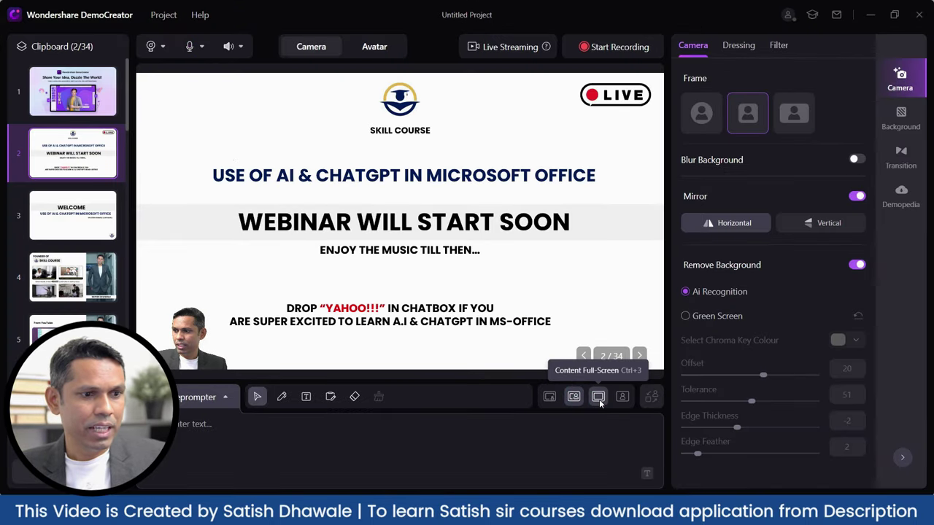
pyautogui.click(599, 398)
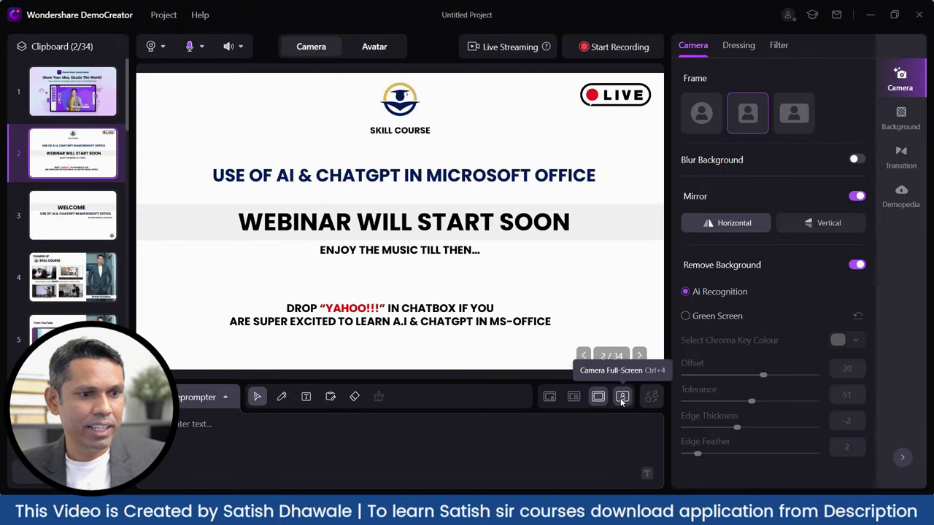
pyautogui.click(621, 398)
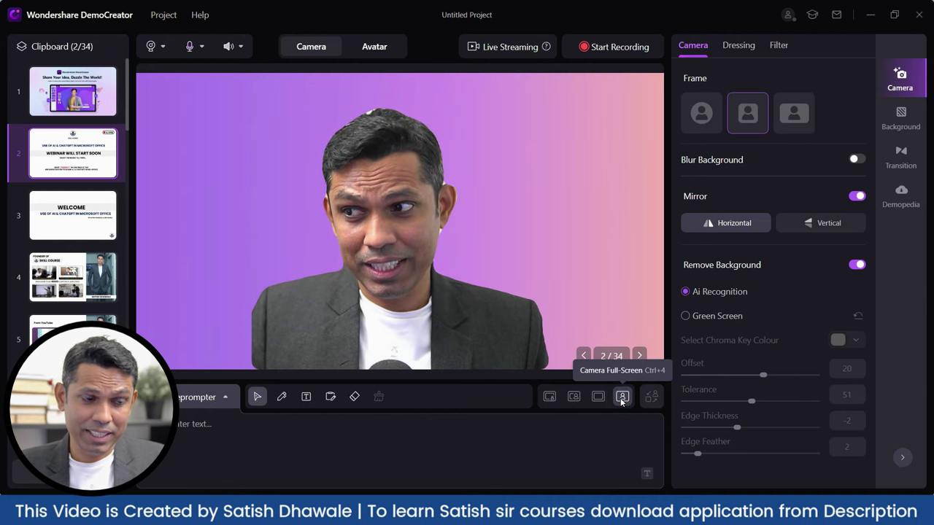
pyautogui.click(598, 398)
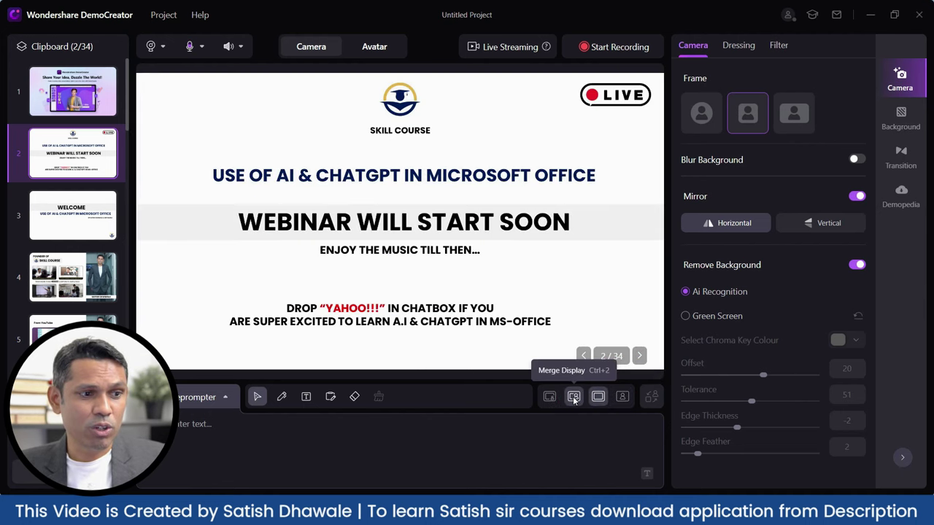
pyautogui.click(551, 398)
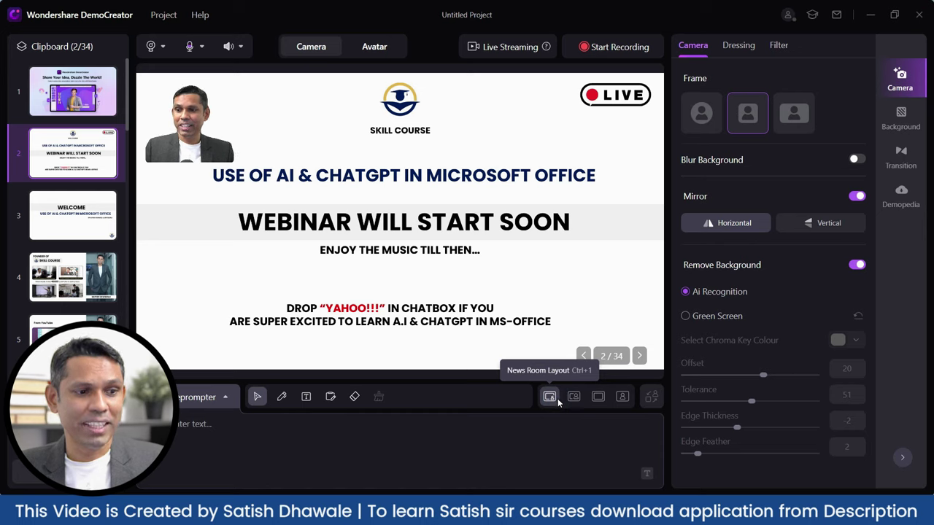
pyautogui.click(576, 398)
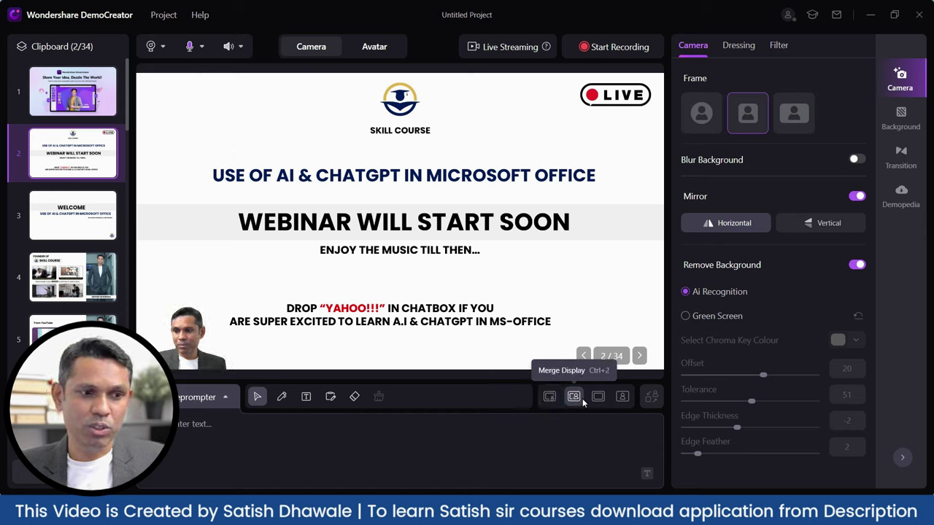
# View the available presenter avatars, dismiss the avatar calibration, and return to the camera presenter.
pyautogui.click(367, 48)
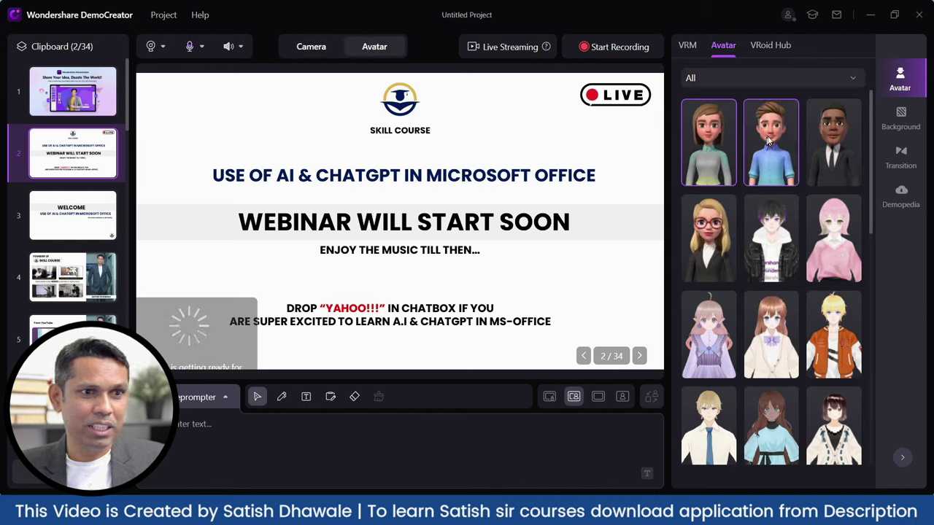
pyautogui.moveTo(809, 142)
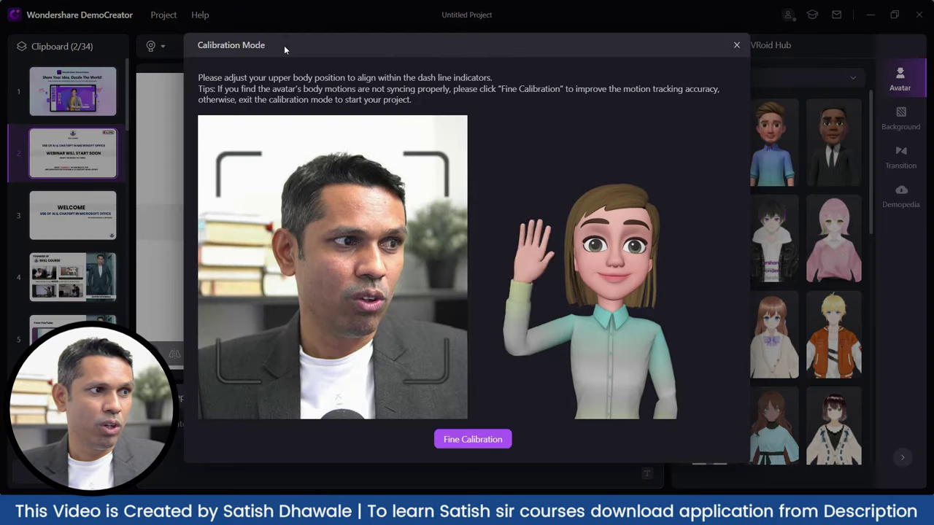
pyautogui.click(736, 45)
pyautogui.click(322, 49)
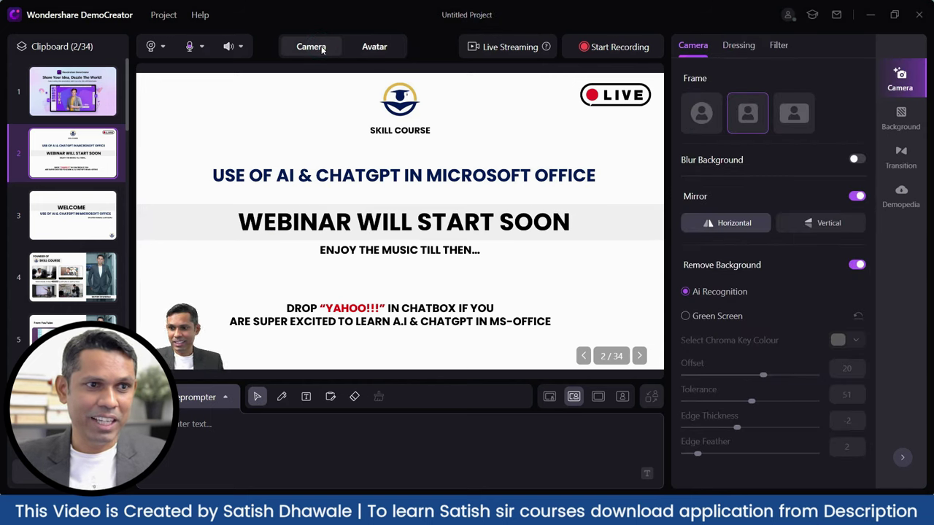
# Turn off the camera's mirroring and record the presentation from slide 2 through slide 14.
pyautogui.click(857, 196)
pyautogui.click(600, 52)
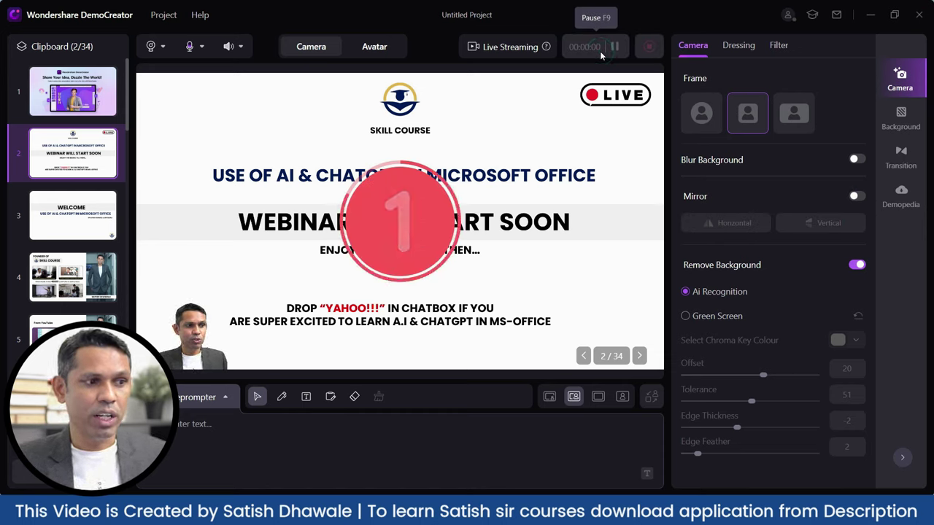
pyautogui.click(77, 226)
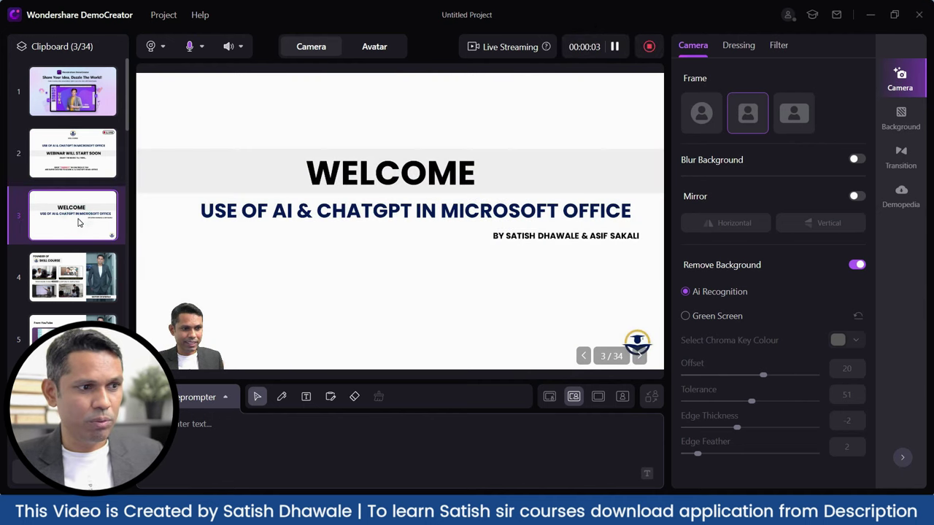
pyautogui.press('Down')
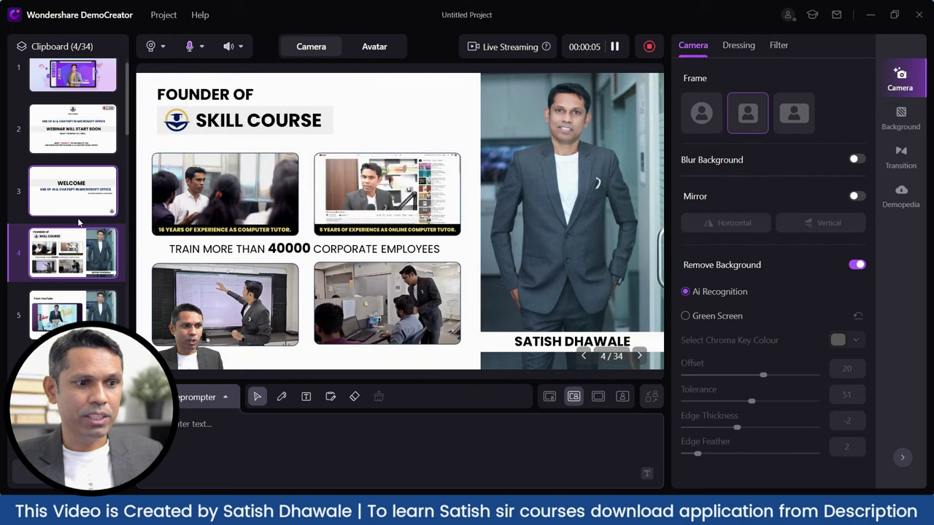
pyautogui.press('Down')
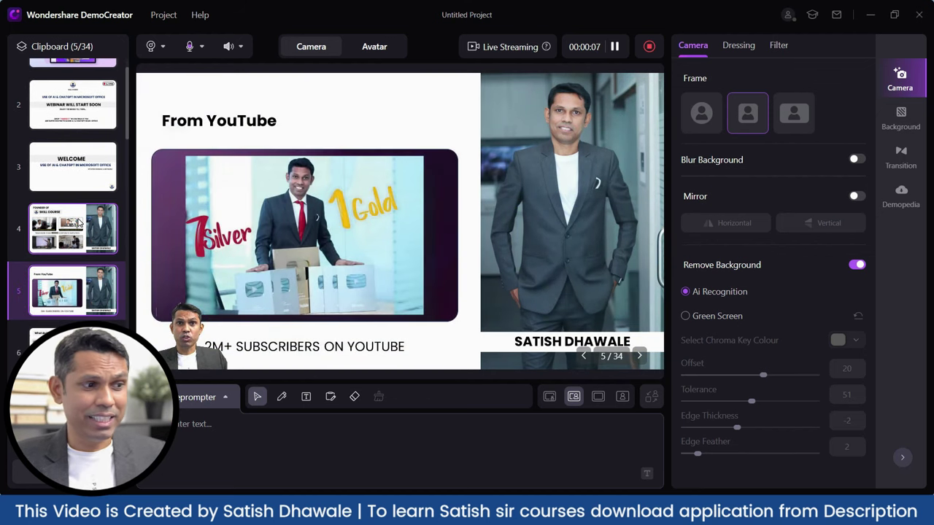
pyautogui.press('Down')
pyautogui.press('Down')
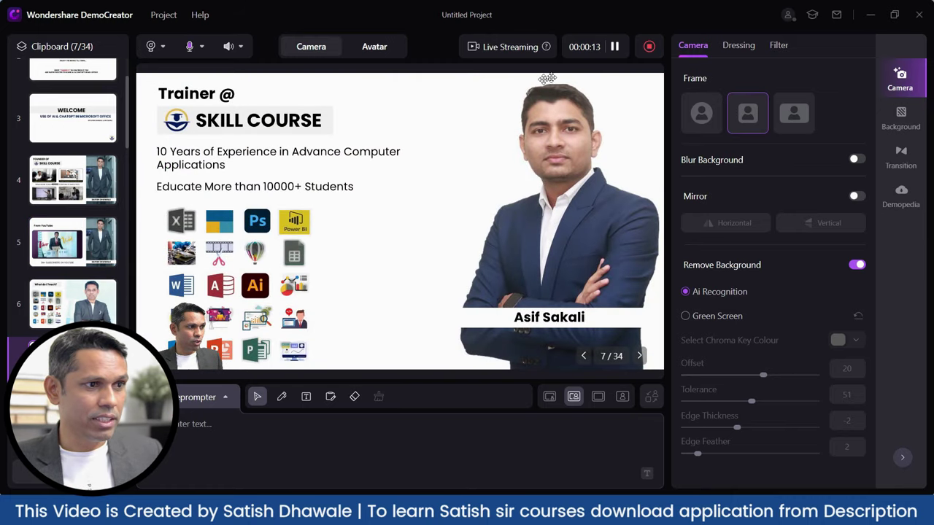
pyautogui.press('Down')
pyautogui.press('Down')
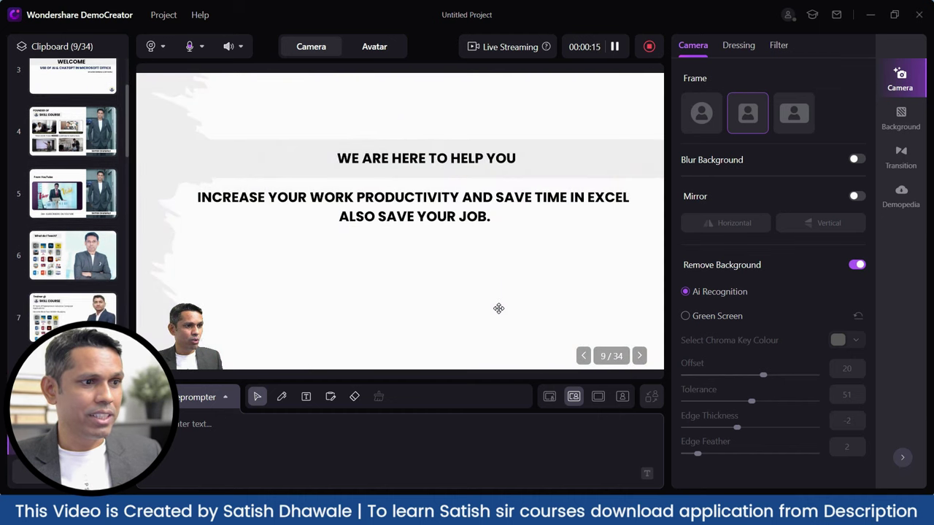
pyautogui.press('Down')
pyautogui.press('Down')
pyautogui.press('Down')
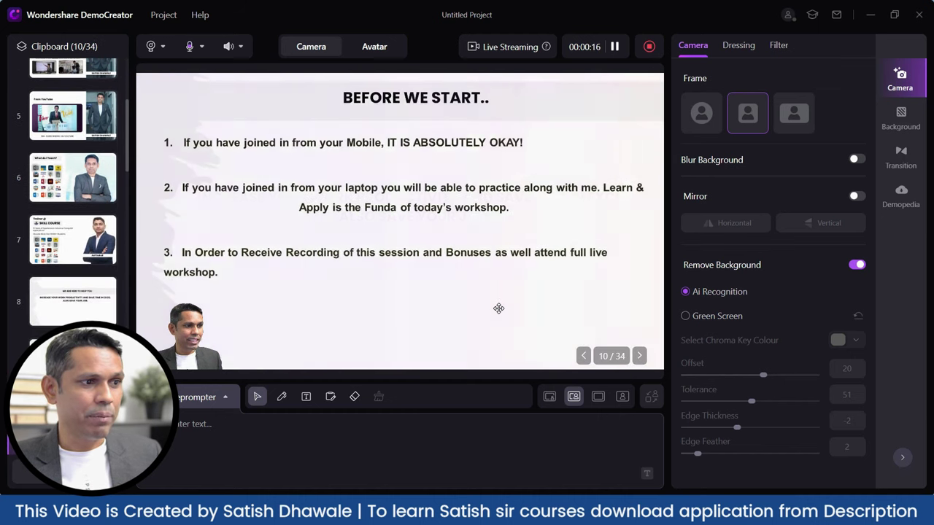
pyautogui.press('Down')
pyautogui.press('Down')
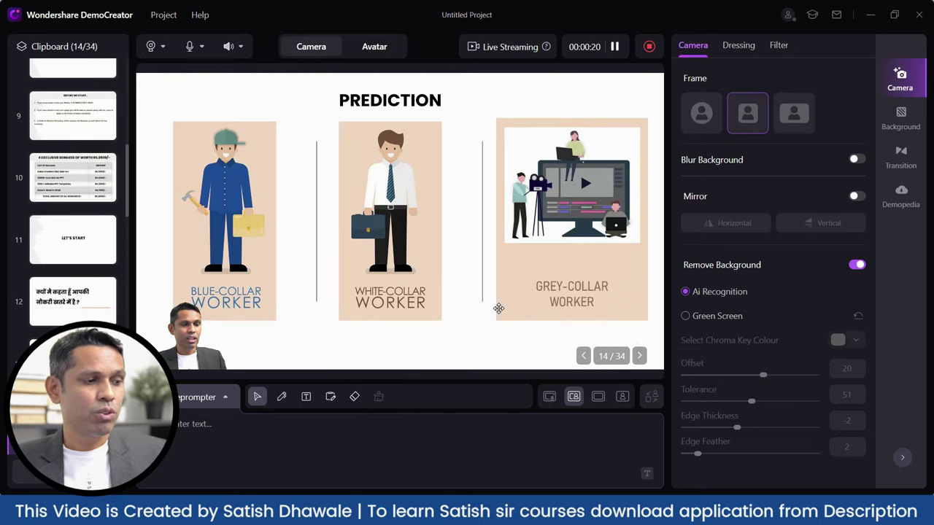
pyautogui.click(649, 46)
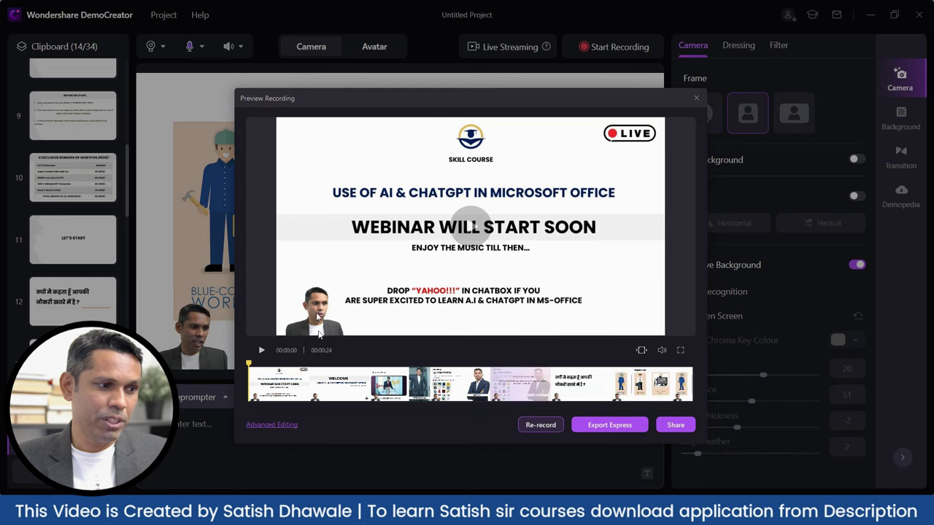
# Play back the finished recording, view it briefly in full screen, and pause the playback.
pyautogui.click(261, 351)
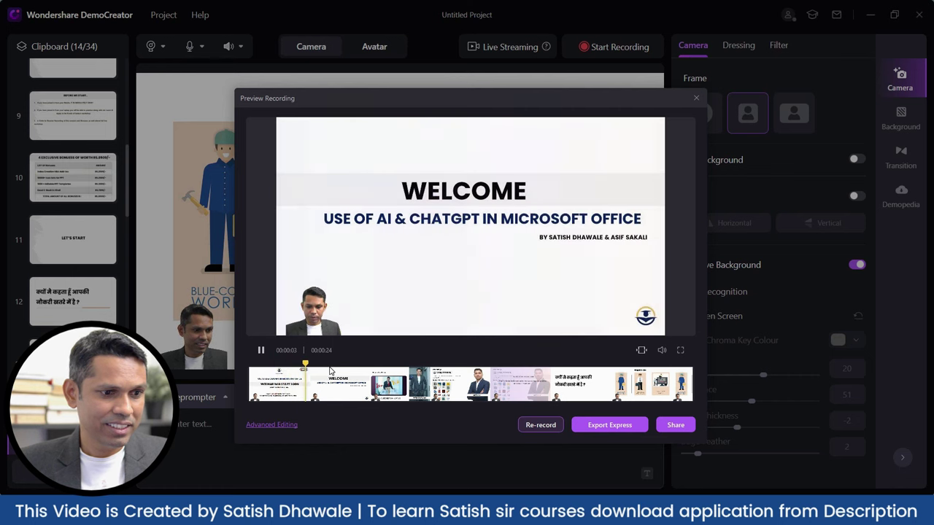
pyautogui.click(680, 351)
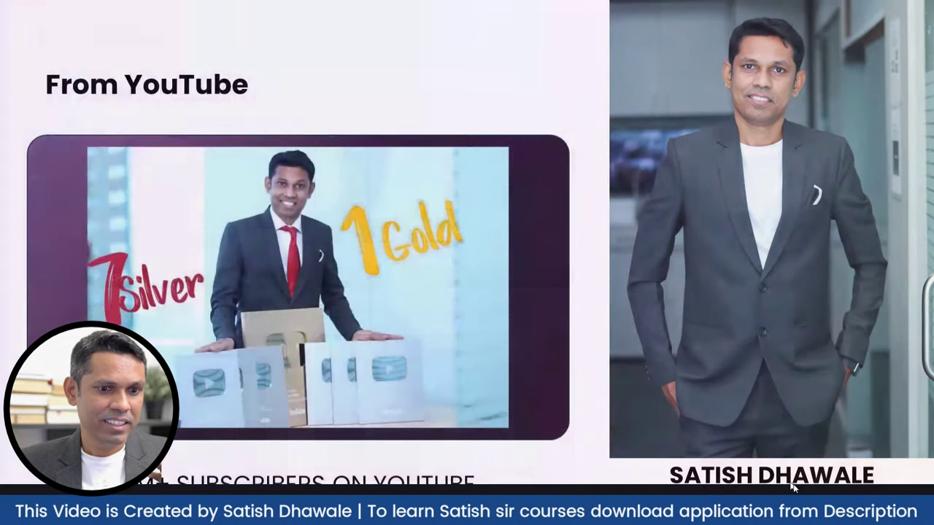
pyautogui.press('Escape')
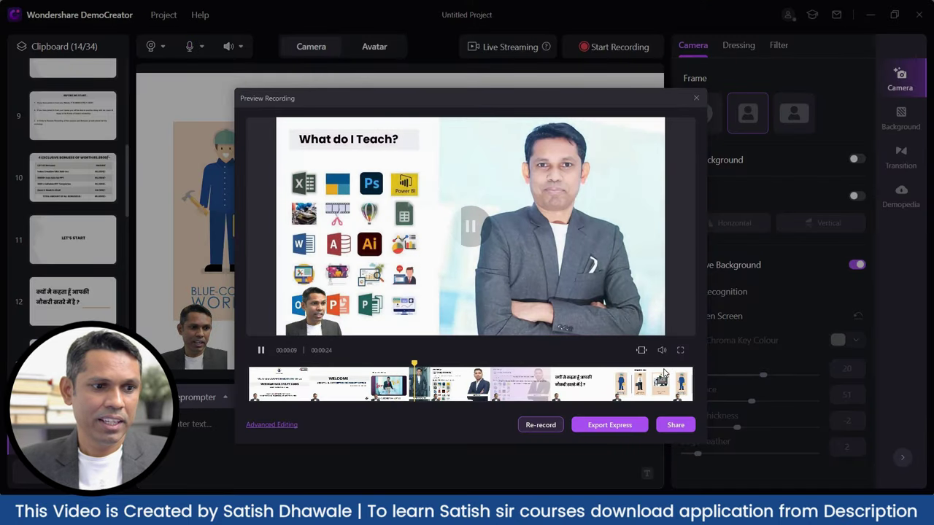
pyautogui.press('space')
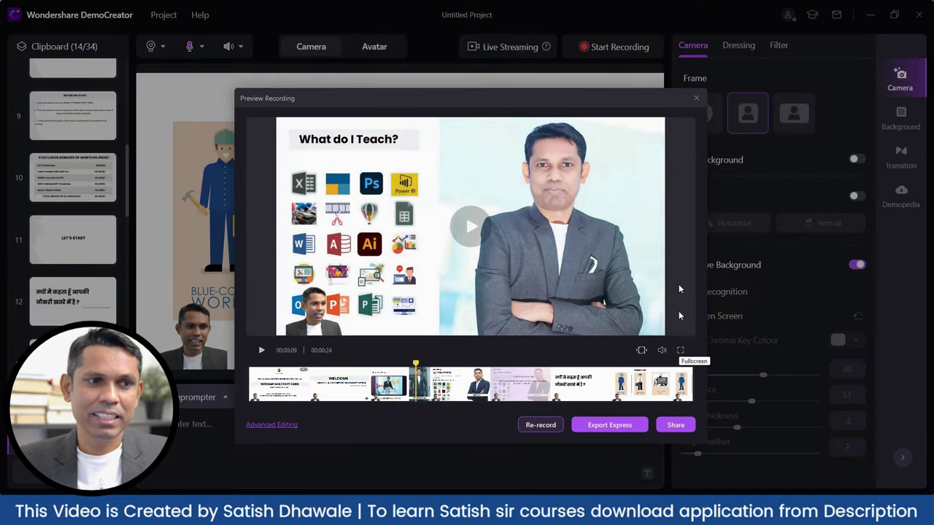
# Close the recording preview and exit the video presentation project without saving it.
pyautogui.click(695, 100)
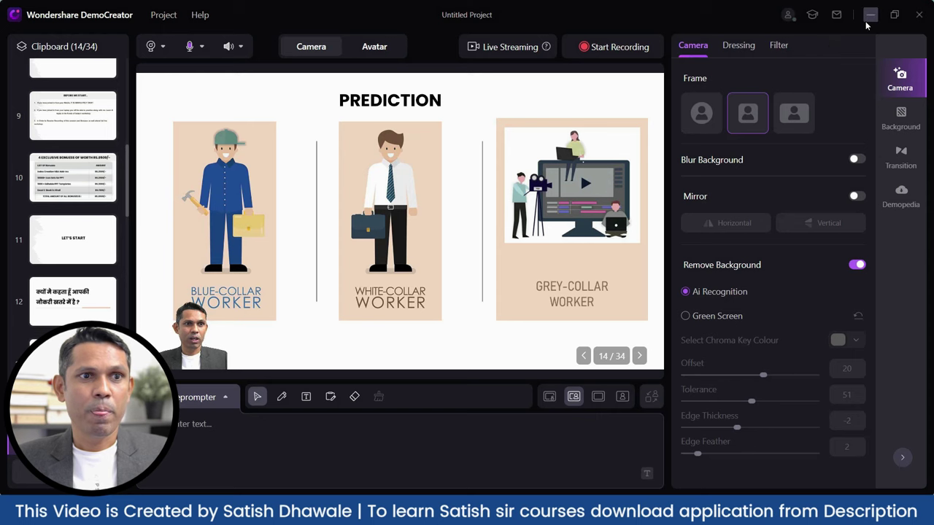
pyautogui.click(919, 15)
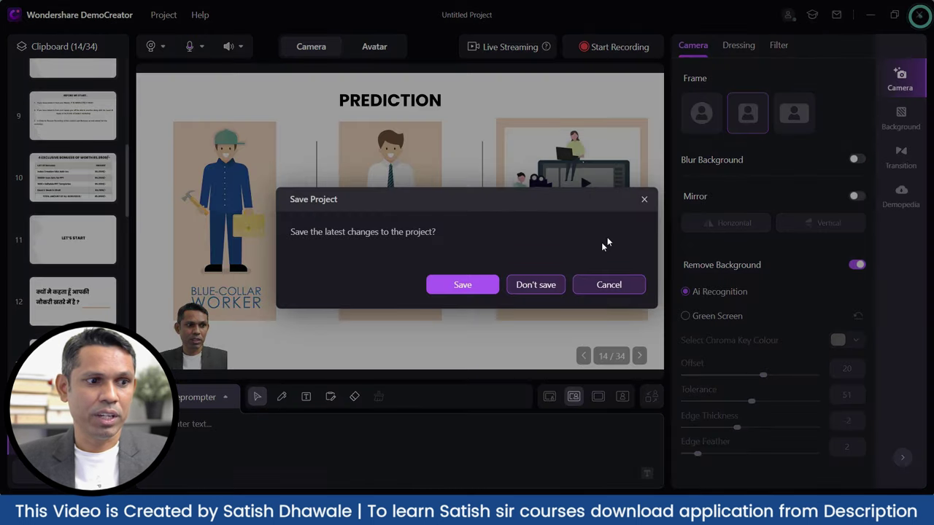
pyautogui.click(548, 285)
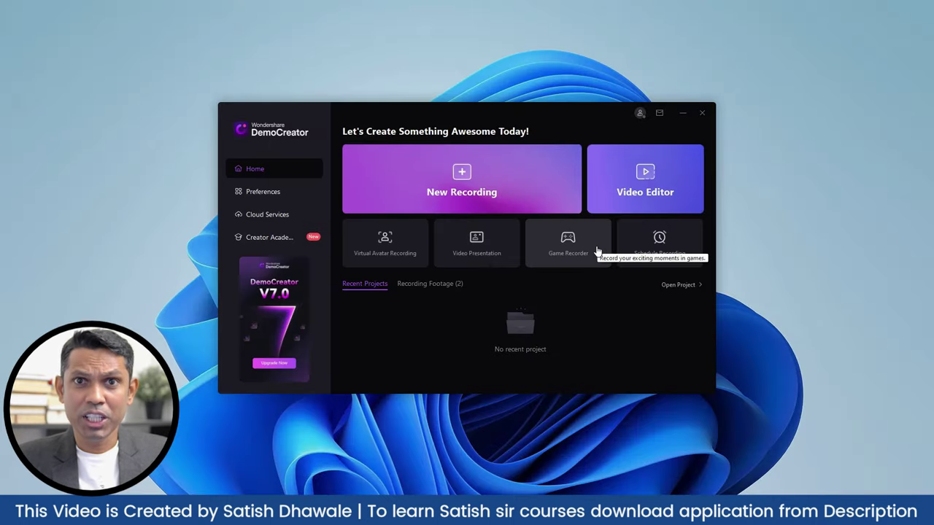
# Open the Game Recorder and view the windows offered as recording targets without choosing one.
pyautogui.click(596, 250)
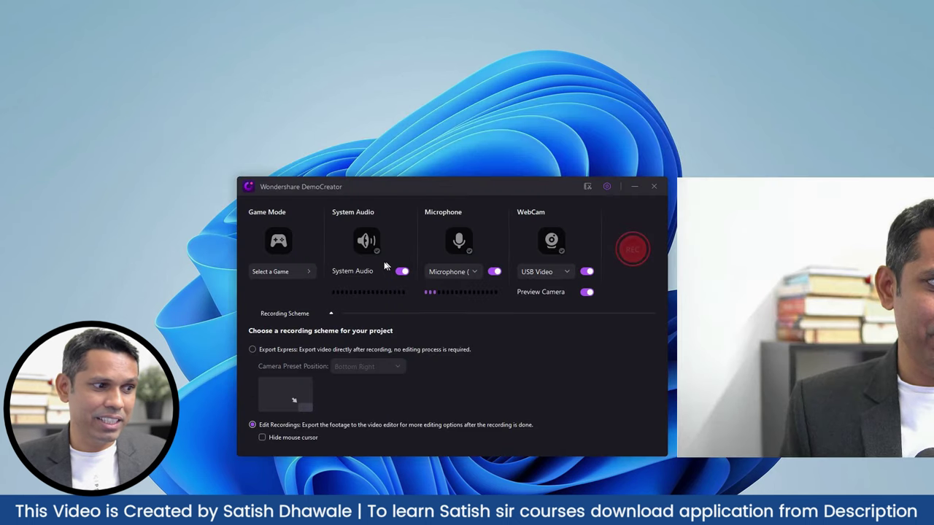
pyautogui.click(304, 271)
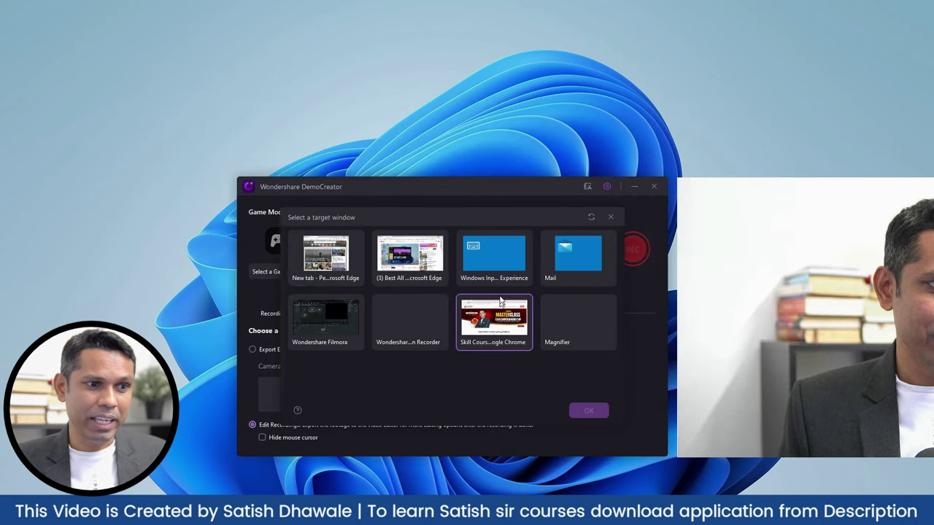
pyautogui.click(610, 216)
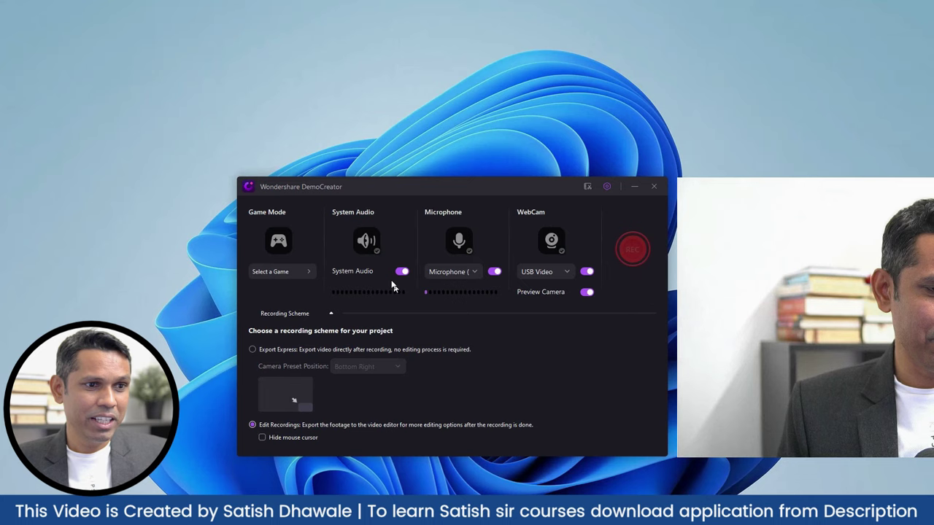
# Shrink the webcam preview beside the Game Recorder's settings window, and close the Game Recorder.
pyautogui.moveTo(698, 202)
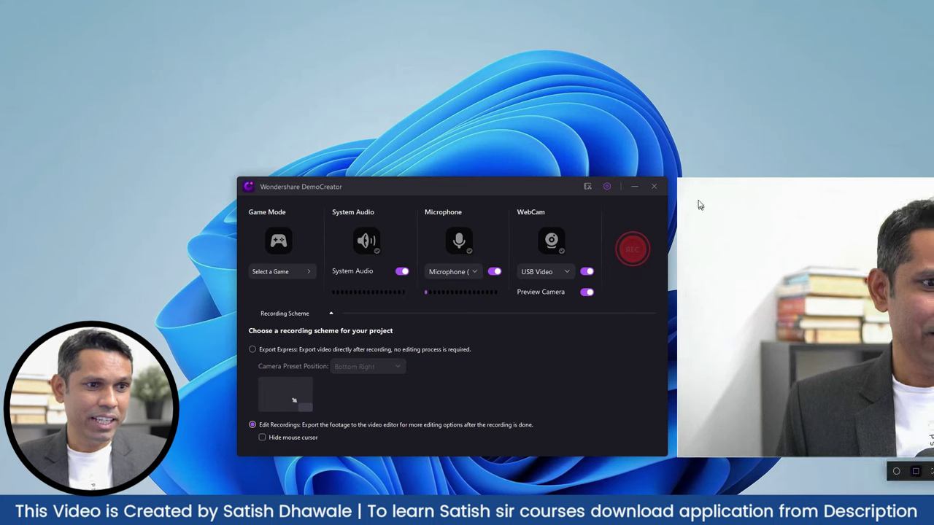
pyautogui.moveTo(677, 177); pyautogui.dragTo(677, 311)
pyautogui.moveTo(693, 362); pyautogui.dragTo(671, 369)
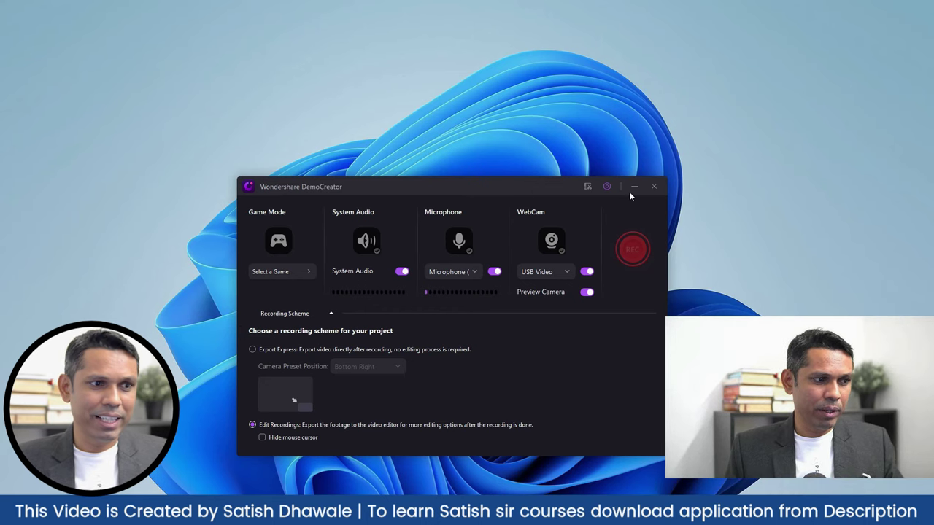
pyautogui.click(653, 187)
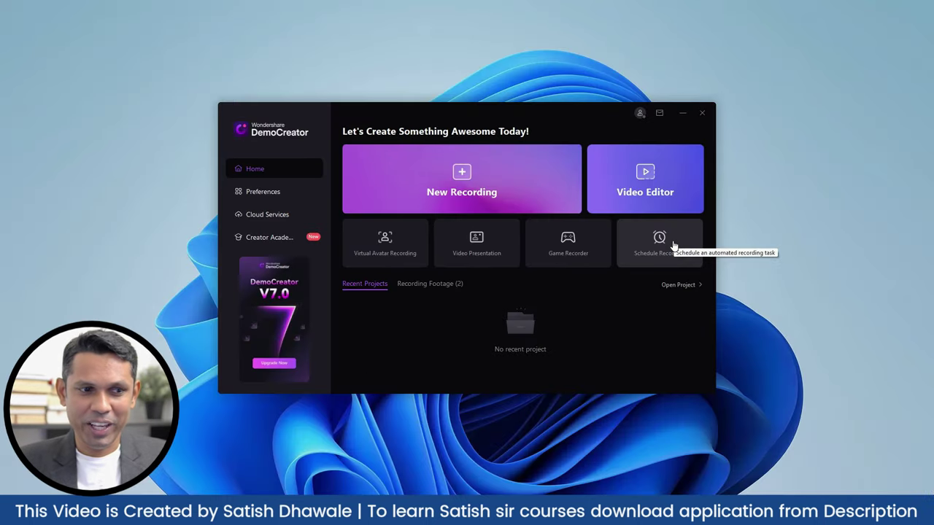
# Open the Schedule Recording settings and enable the Record Timer.
pyautogui.click(690, 243)
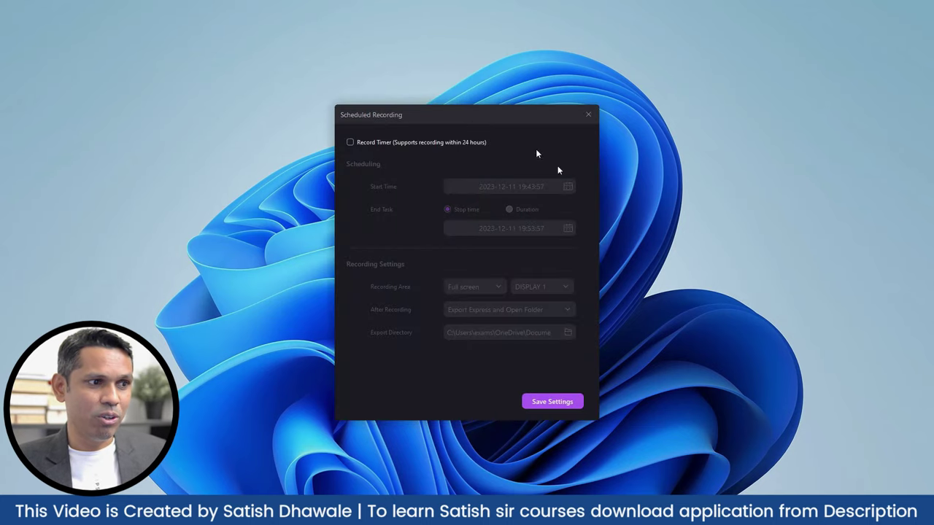
pyautogui.click(350, 142)
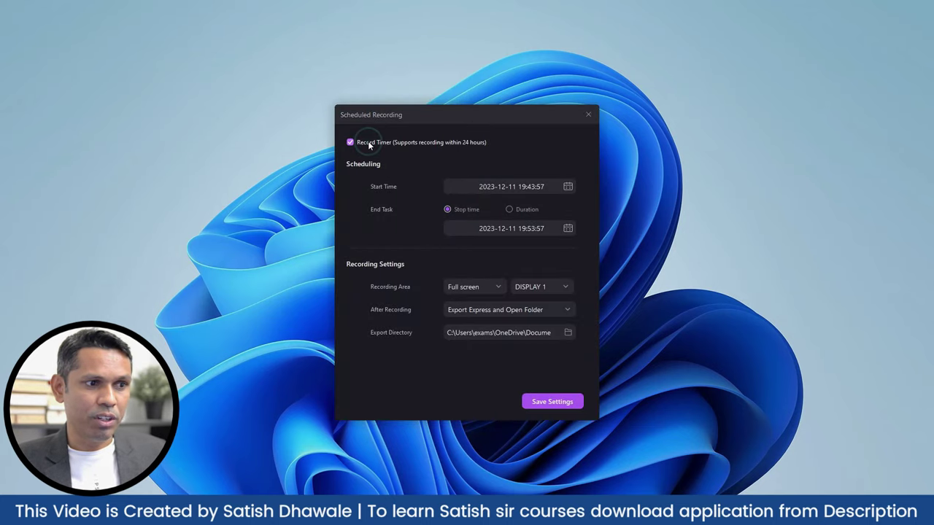